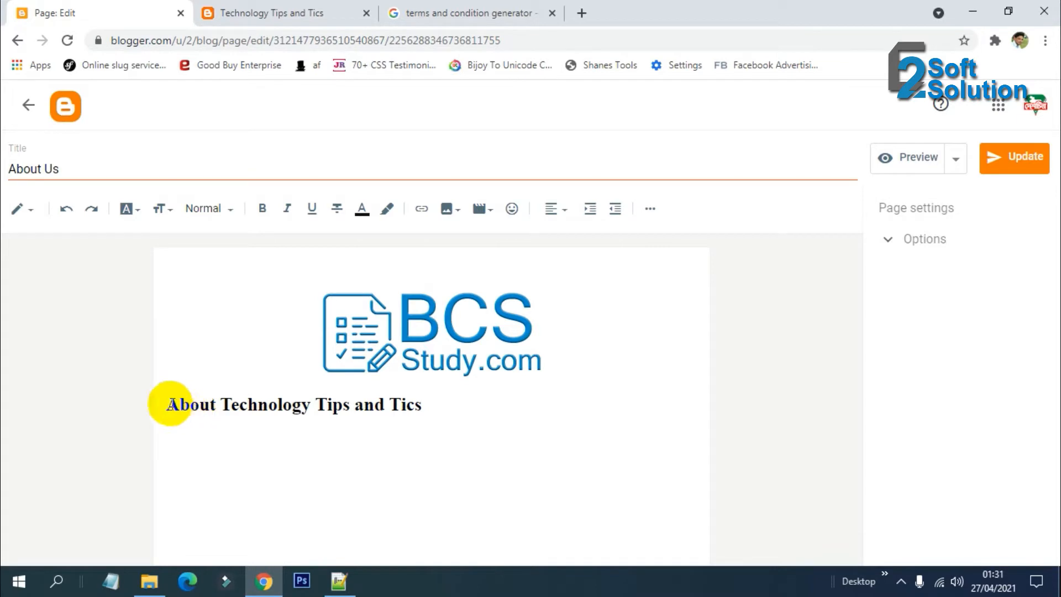
Update the About Us page and return to the list of pages.
left_click_drag(166, 404, 392, 432)
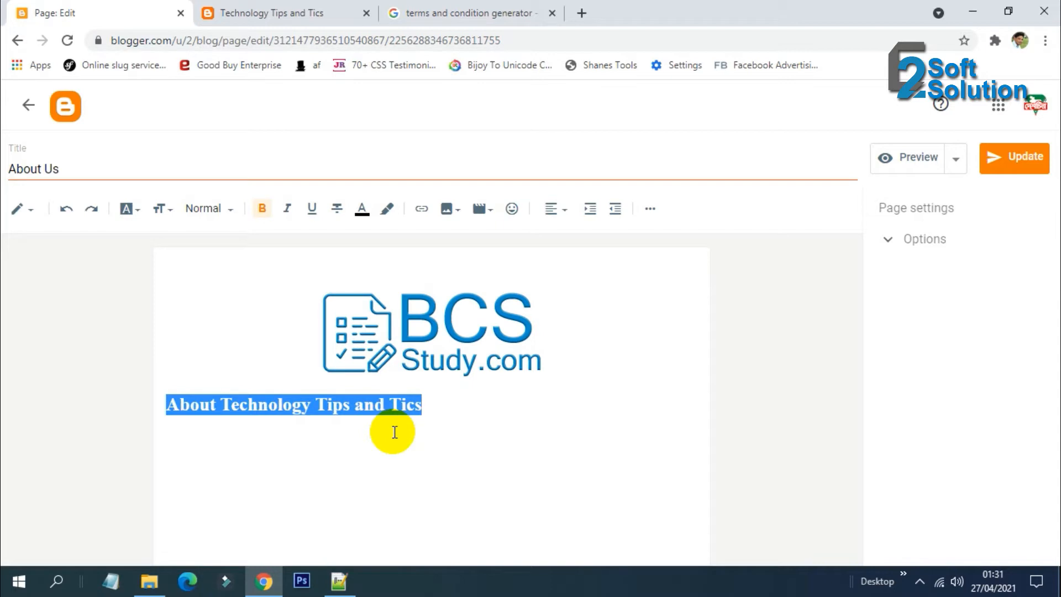
left_click(443, 404)
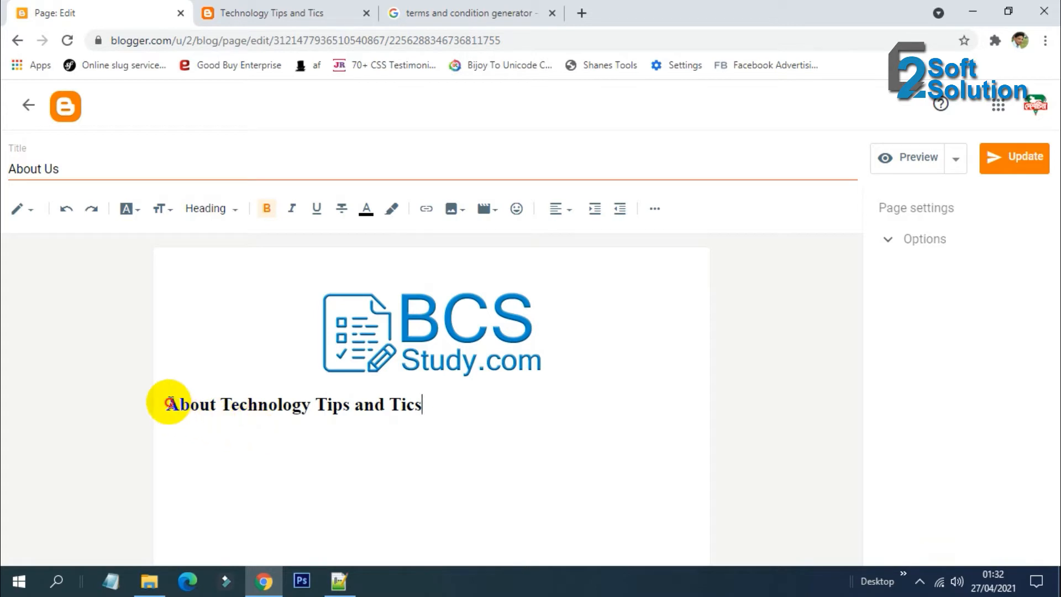
left_click_drag(169, 404, 471, 403)
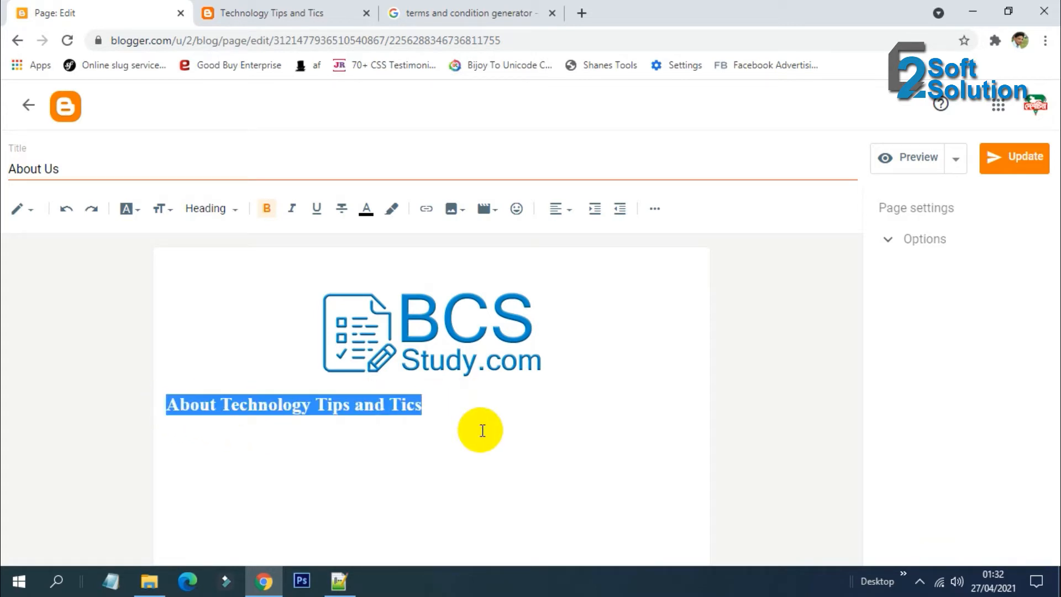
left_click(999, 157)
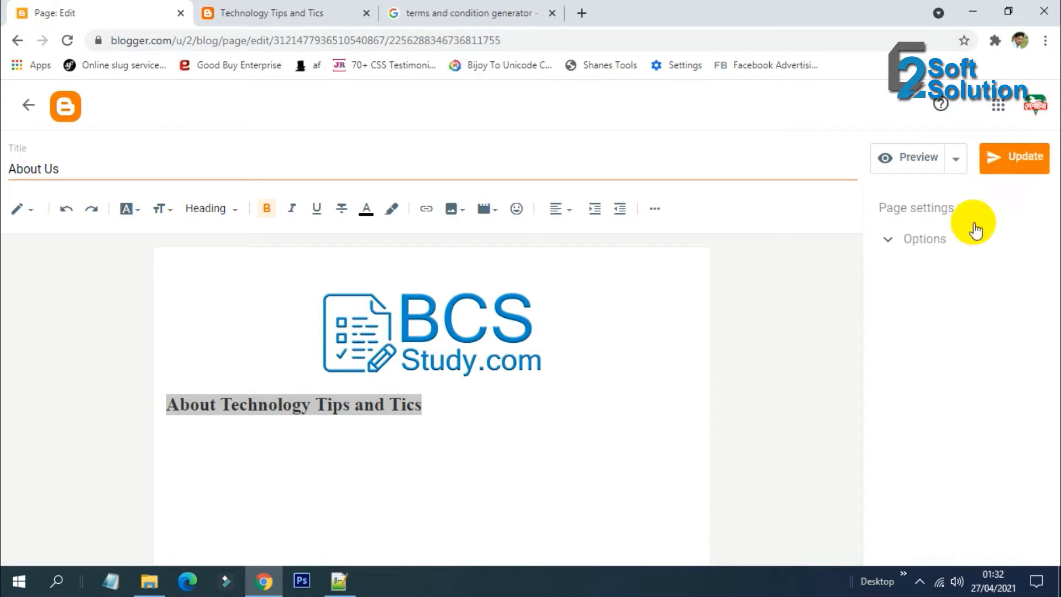
left_click(1012, 160)
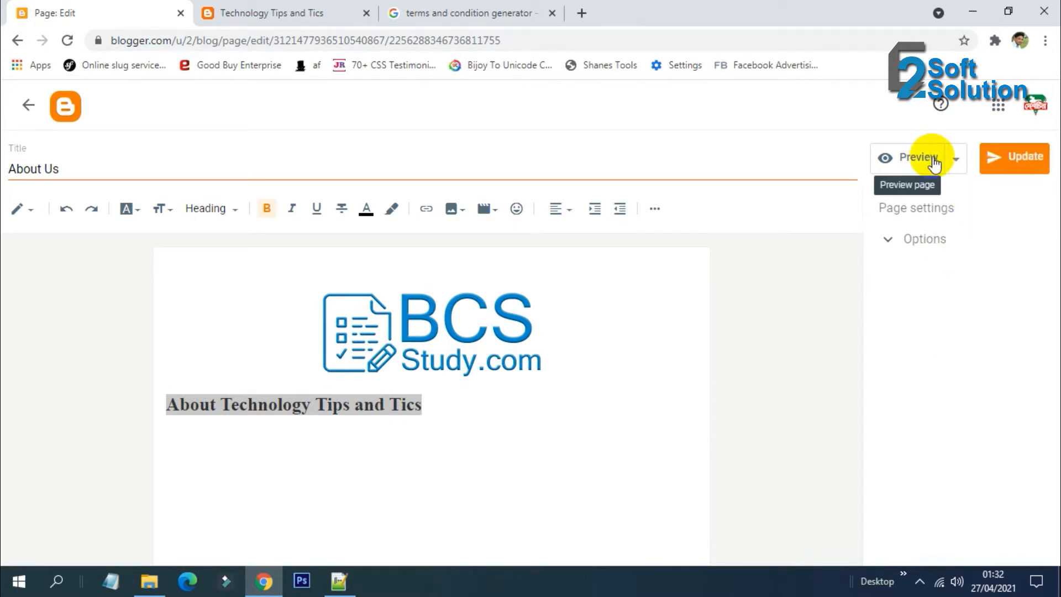
left_click(31, 105)
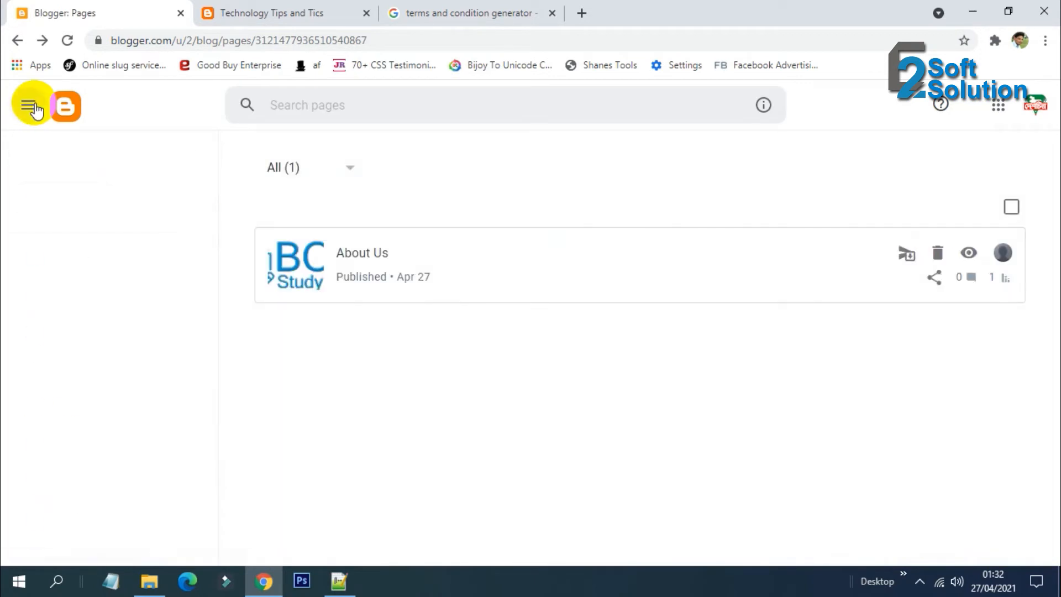
Create a new page titled "Contact Us".
left_click(77, 205)
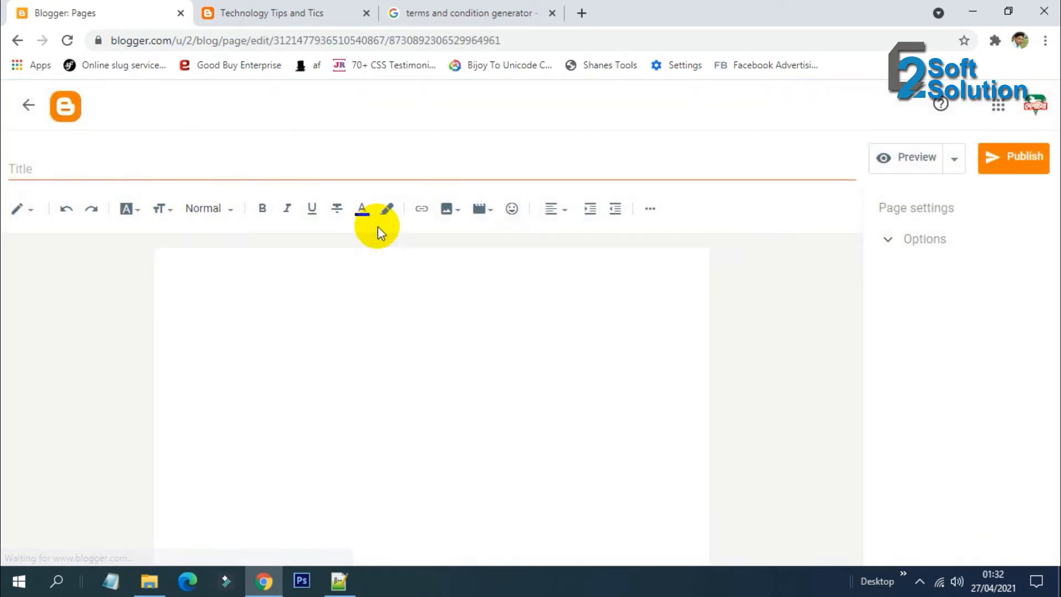
left_click(114, 167)
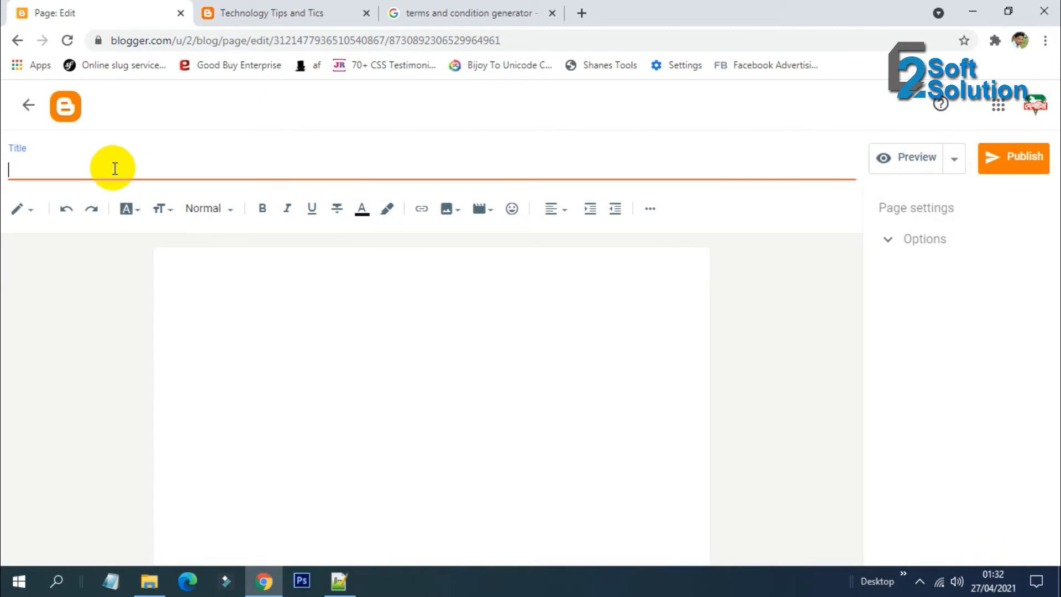
type("Contact")
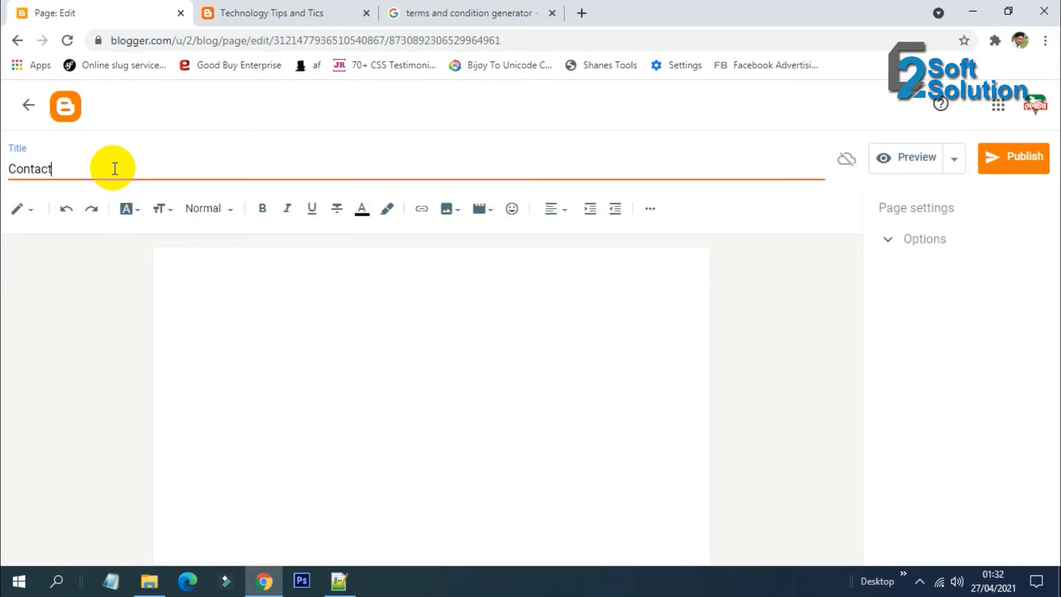
type(" Us")
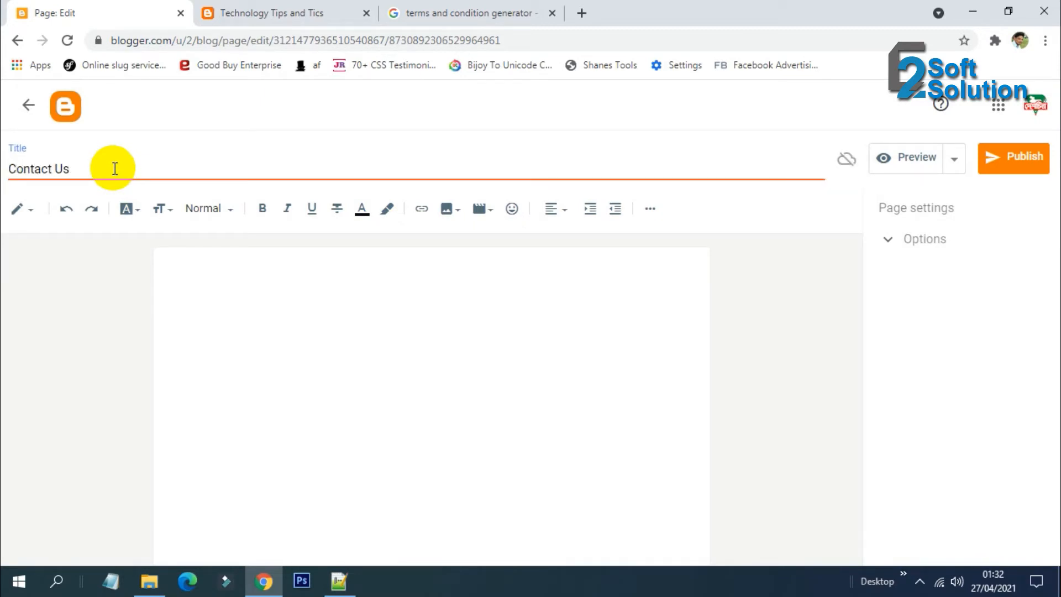
Add separate "Address:", "Mail:" and "Phone:" lines to the body of the Contact Us page and publish it.
left_click(237, 280)
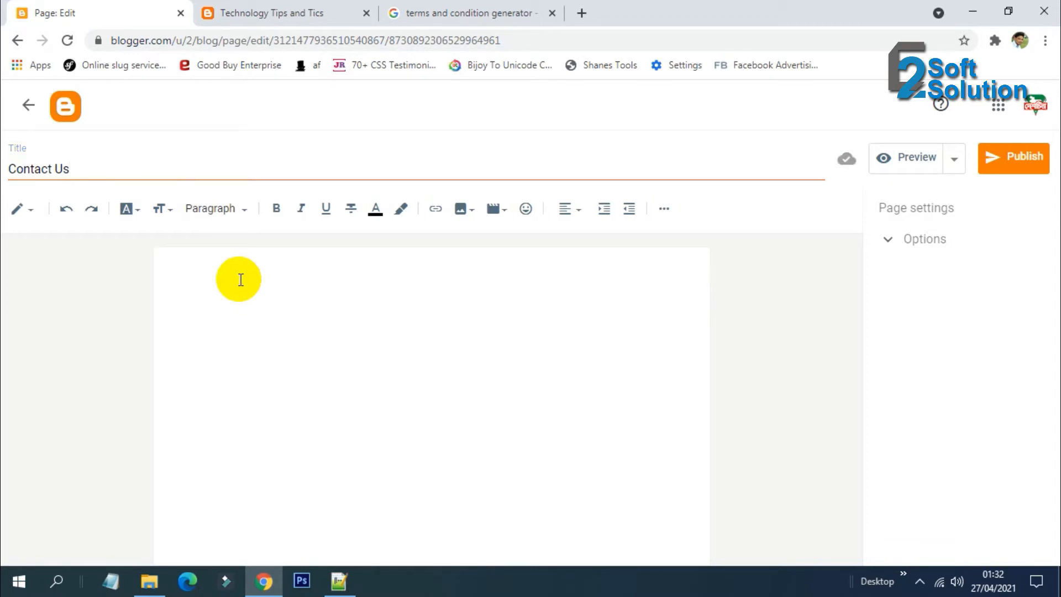
type("Address:")
key("Return")
type("Ma")
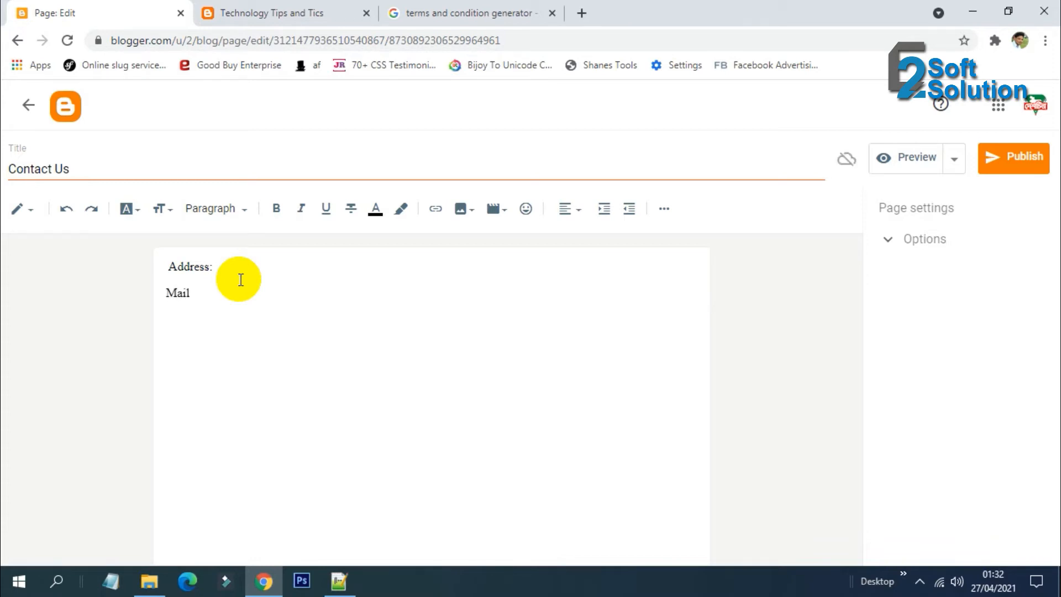
type("il:")
key("Return")
type("Phone:")
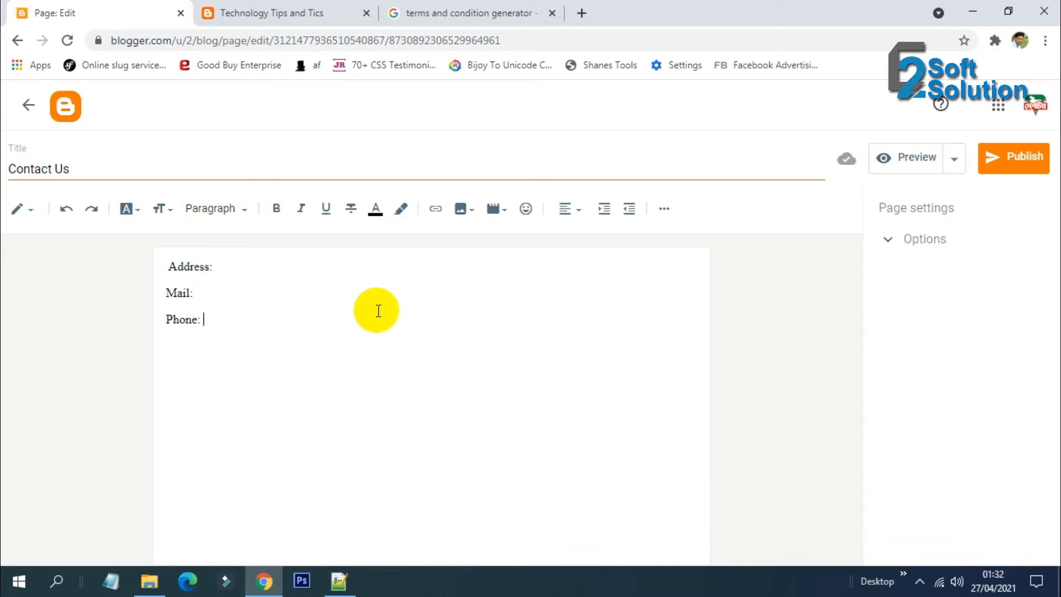
left_click(1002, 162)
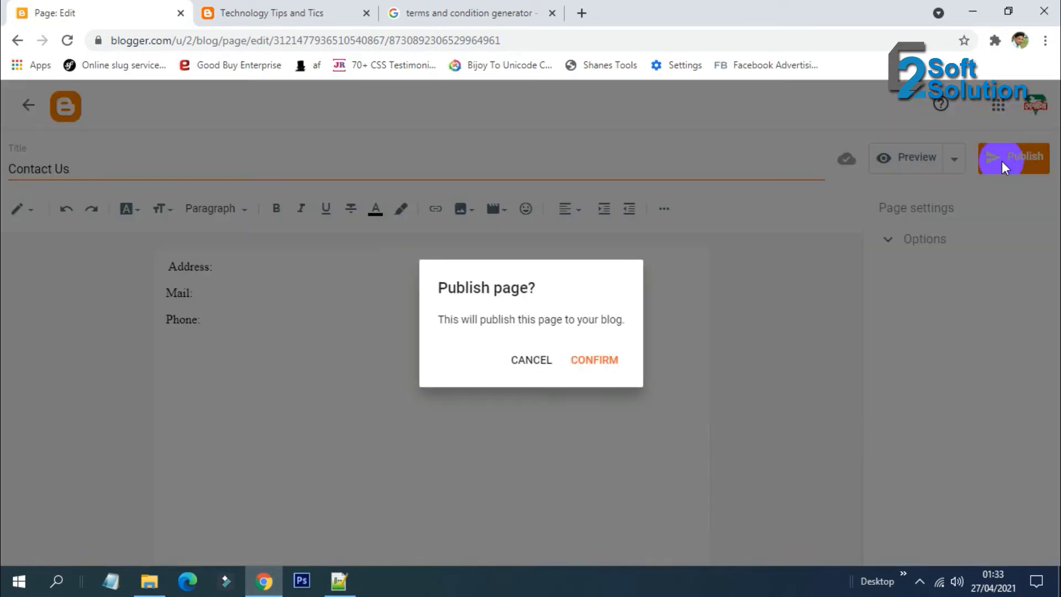
left_click(596, 364)
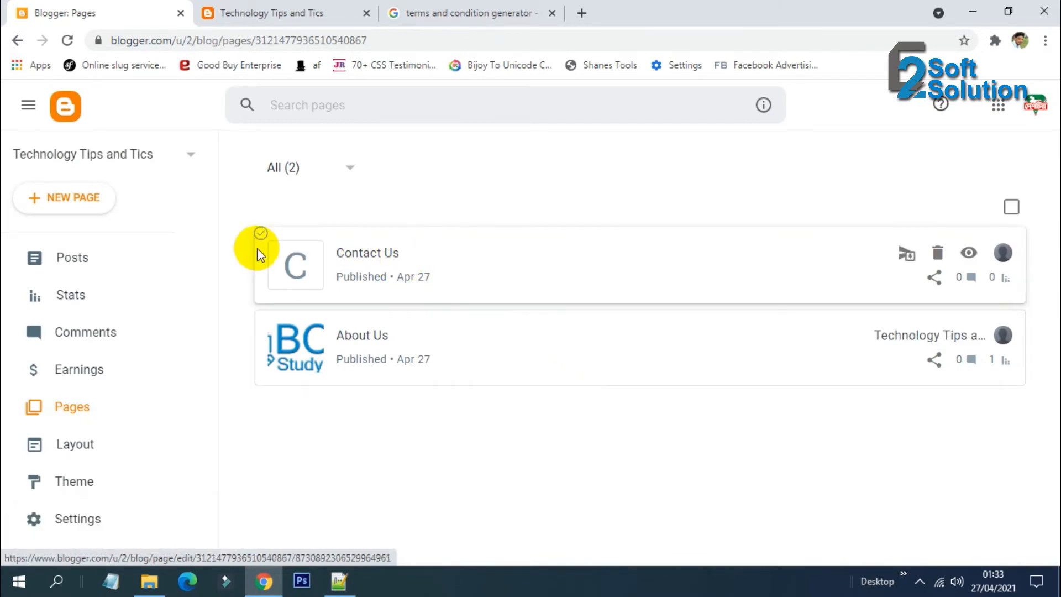
Create another new page titled "Terms and Condition" and place the cursor in its empty body.
left_click(78, 205)
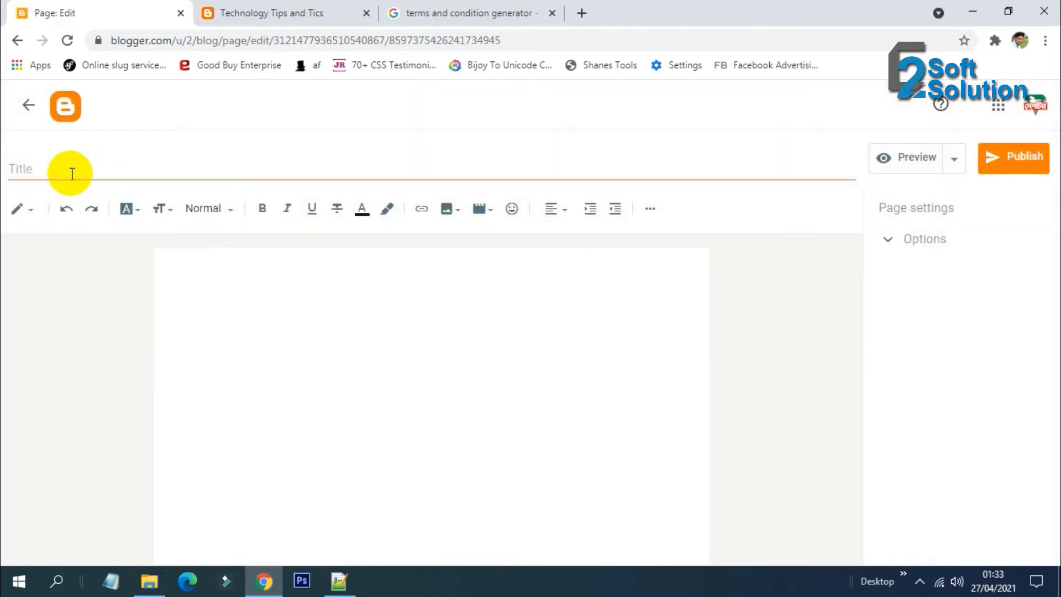
type("Ter")
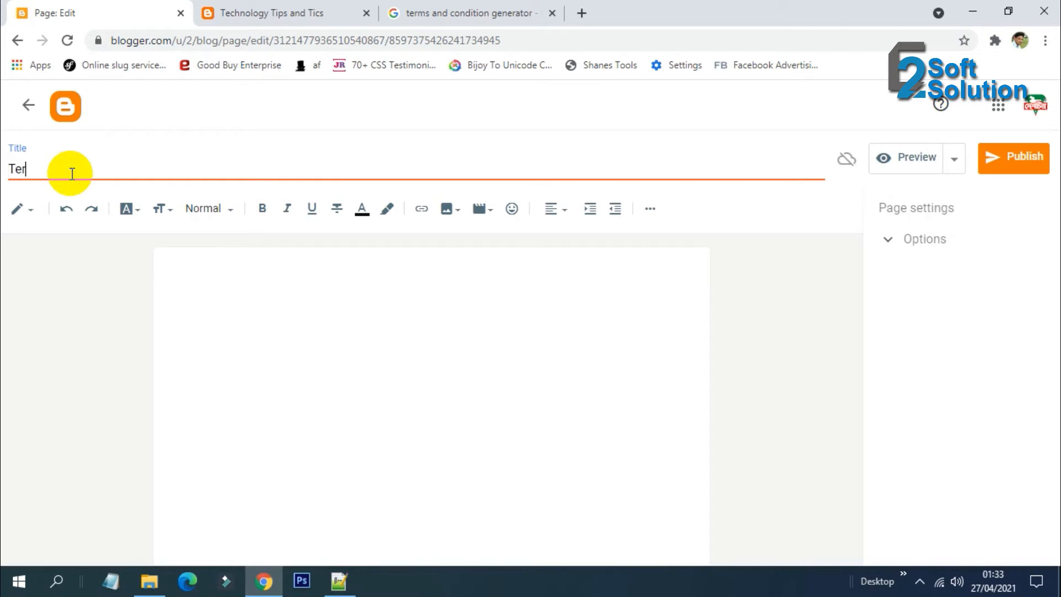
type("ms and Condition")
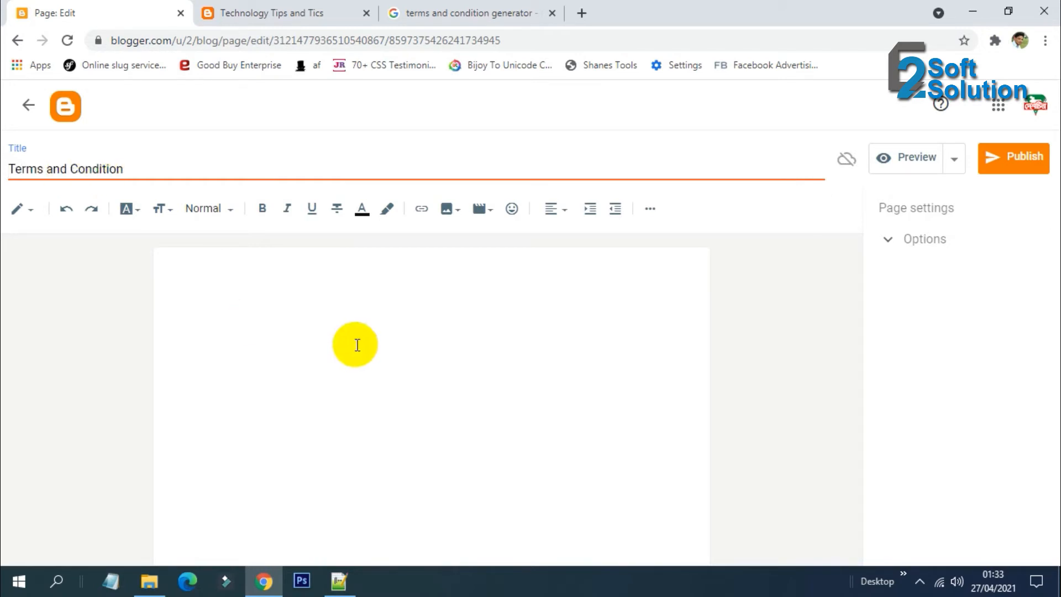
left_click(346, 352)
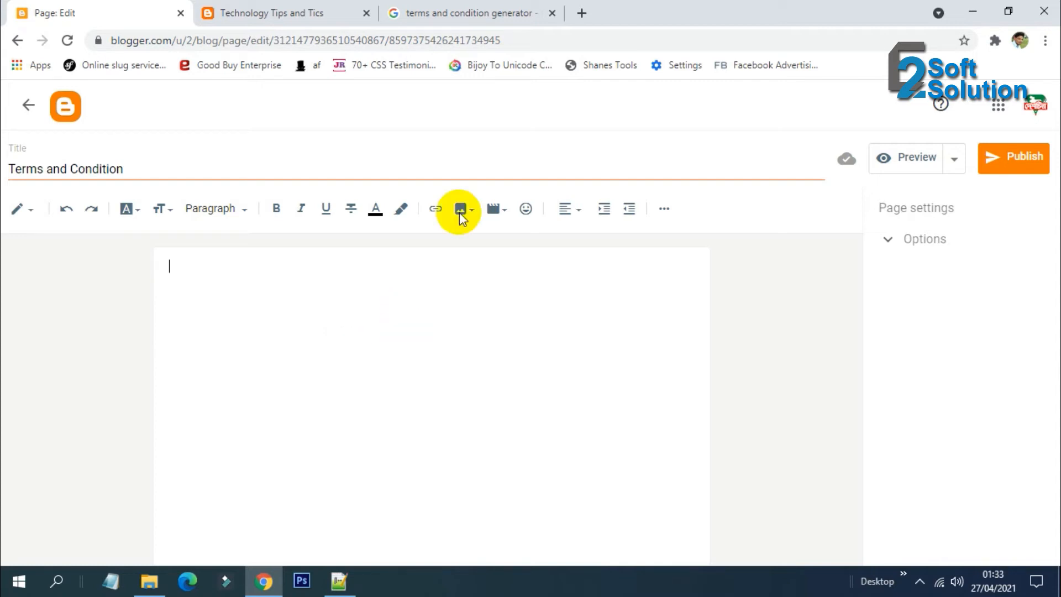
Open the termsandconditionsgenerator.com result from the Google search results in a new tab and switch to it.
left_click(485, 16)
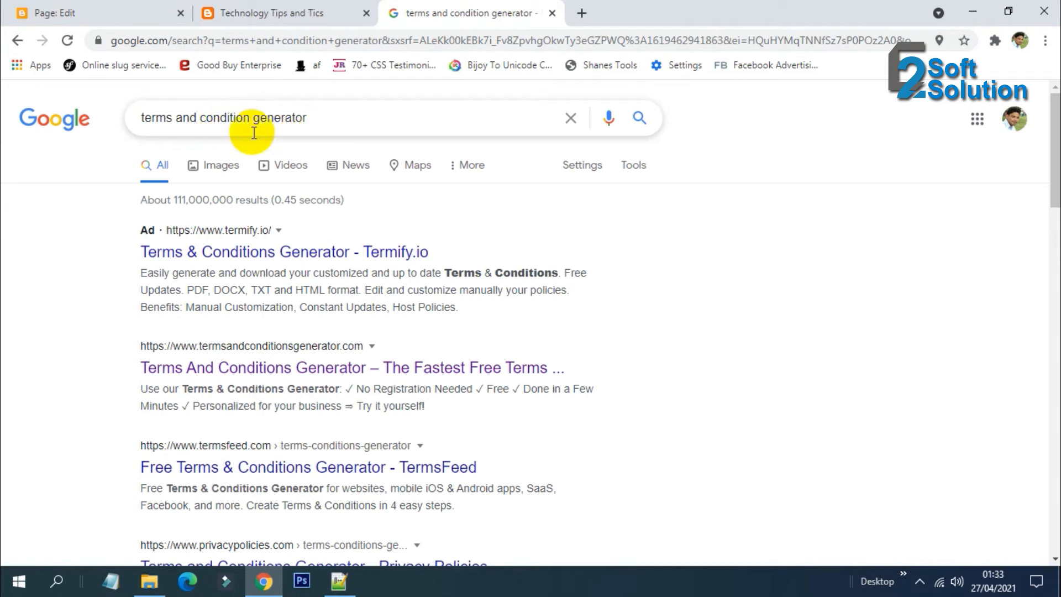
right_click(264, 369)
left_click(287, 380)
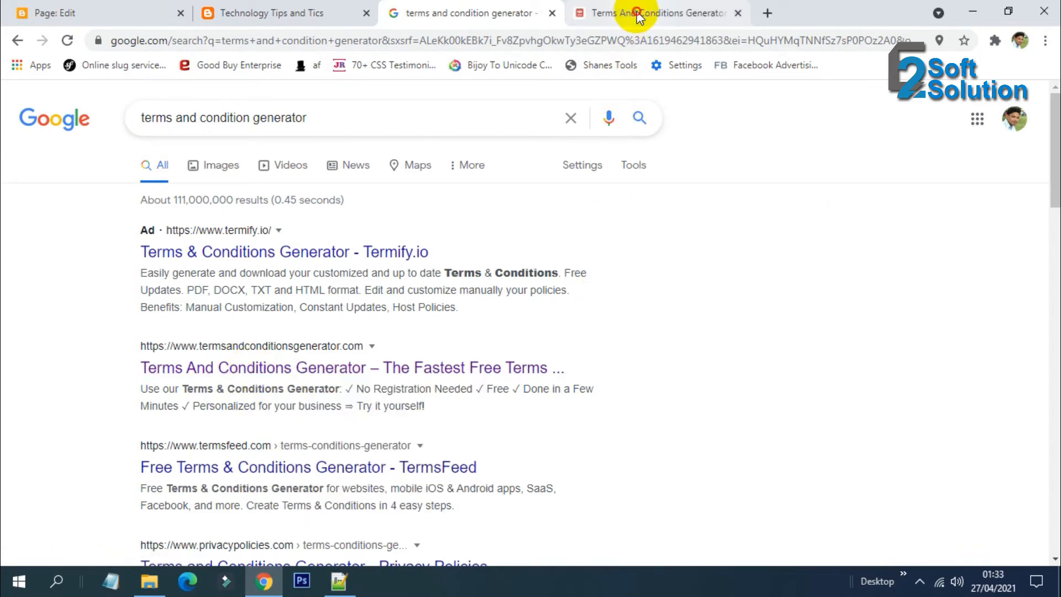
left_click(637, 12)
left_click(765, 294)
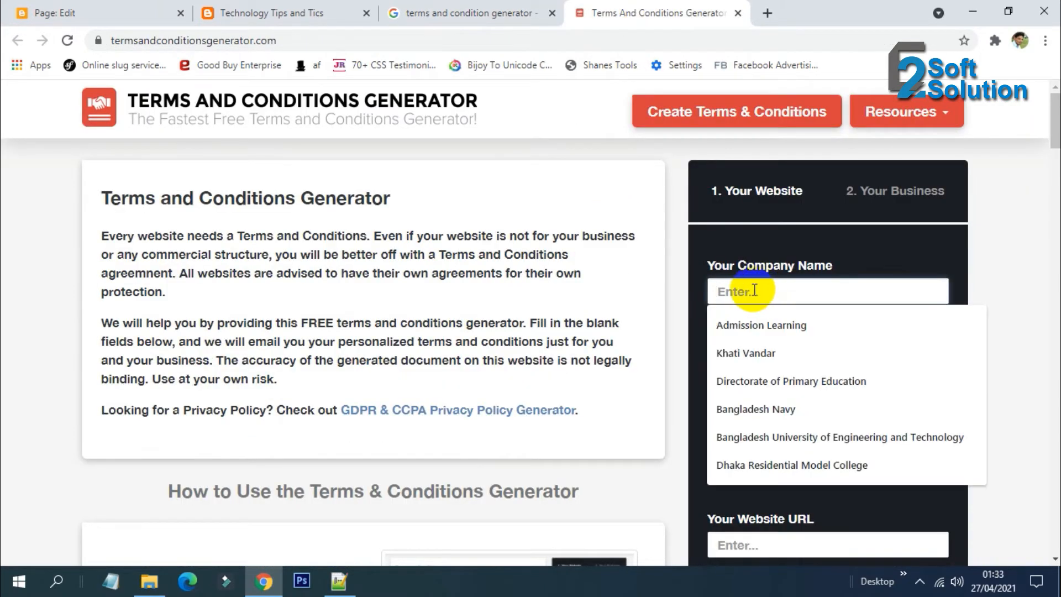
type("T")
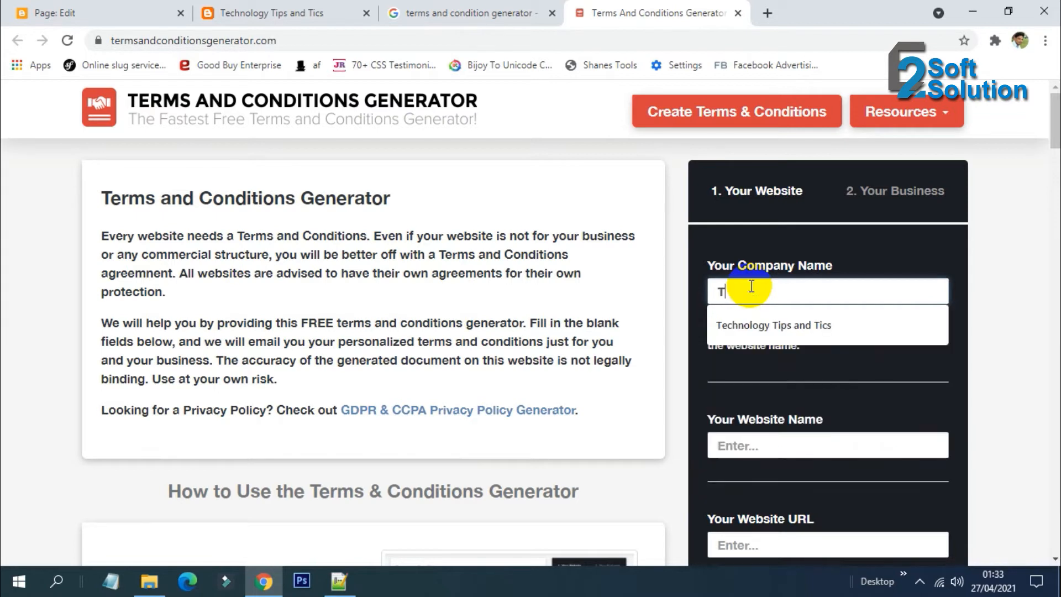
left_click(776, 327)
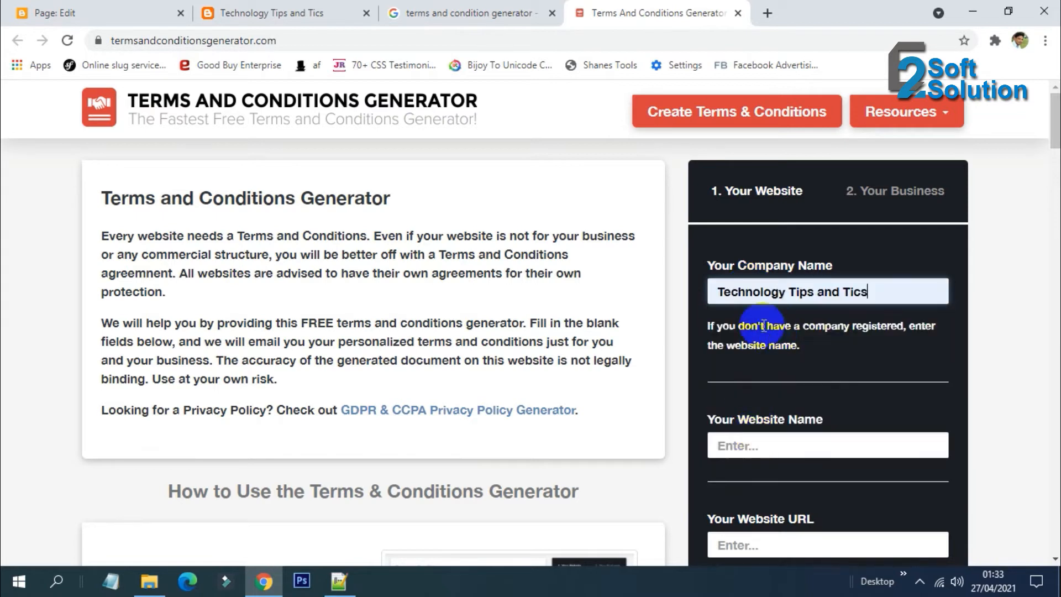
left_click(784, 456)
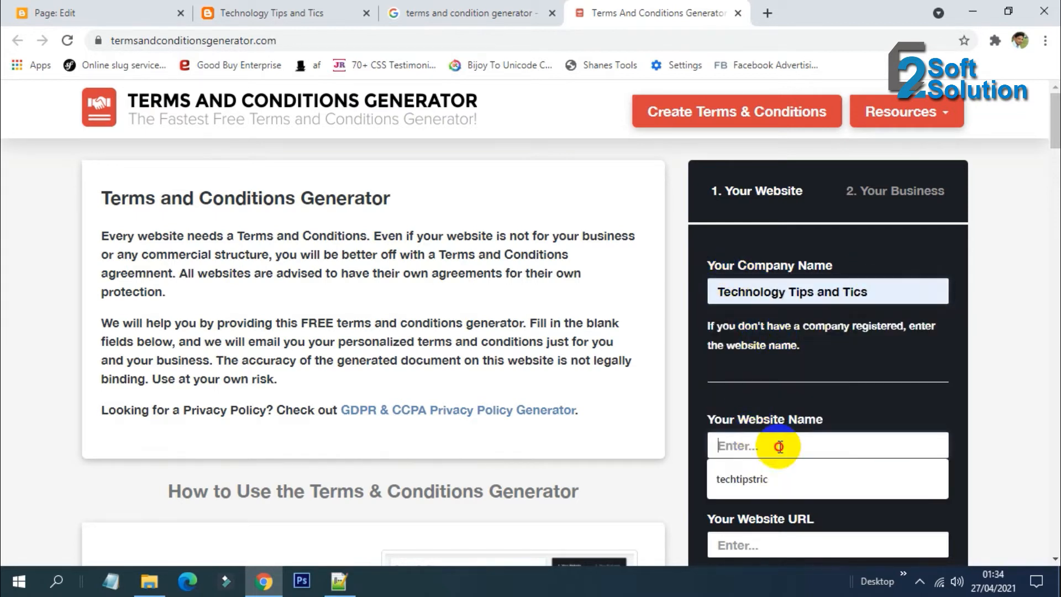
left_click(770, 481)
scroll(771, 476, "down", 2)
scroll(771, 470, "down", 1)
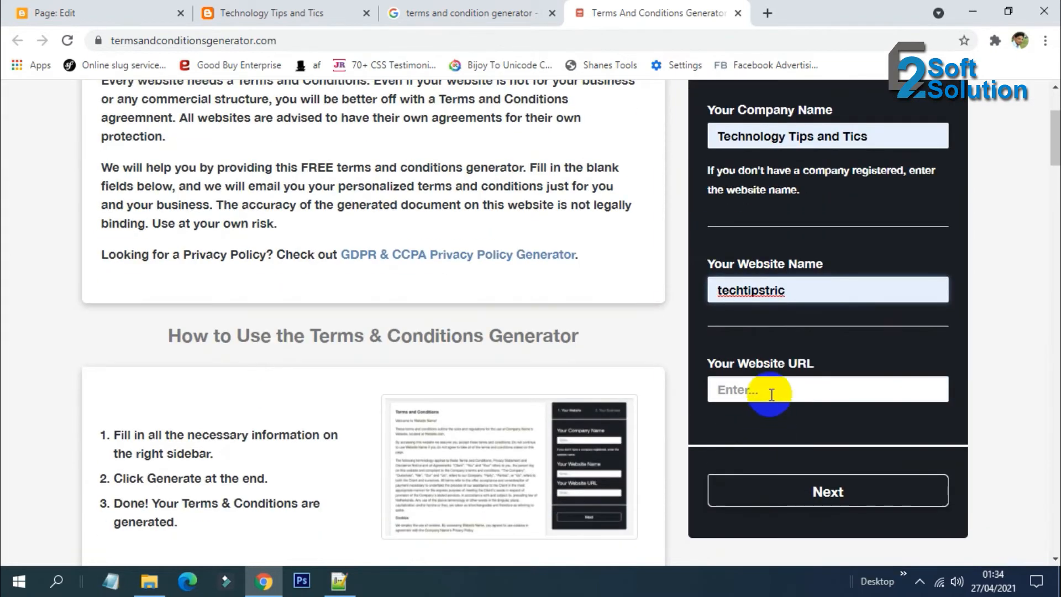
left_click(769, 393)
left_click(791, 430)
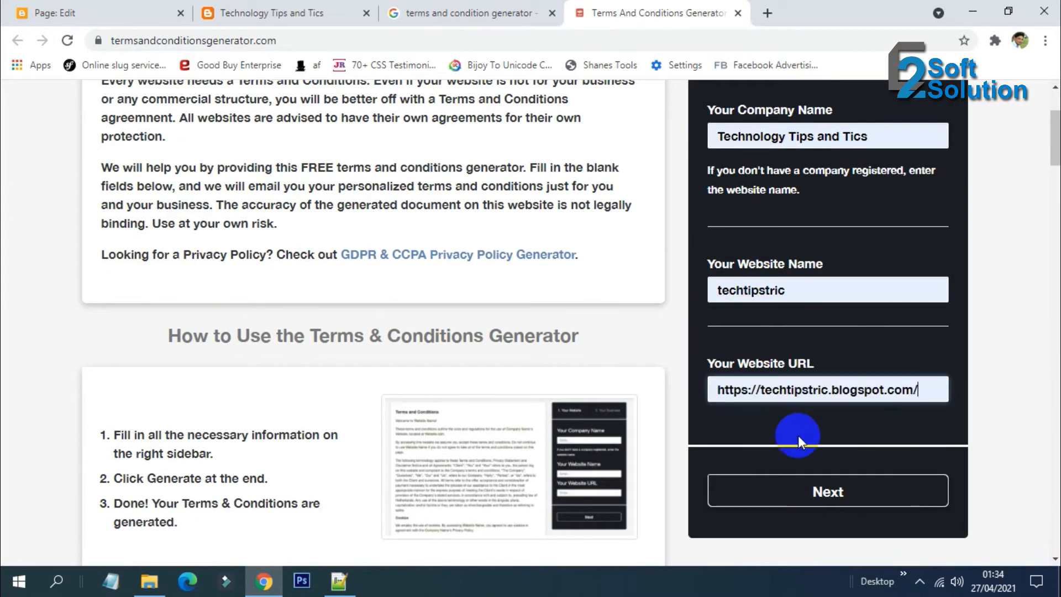
left_click(843, 493)
Set the business country to Bangladesh and fill in the email address with the suggested entry.
left_click(776, 212)
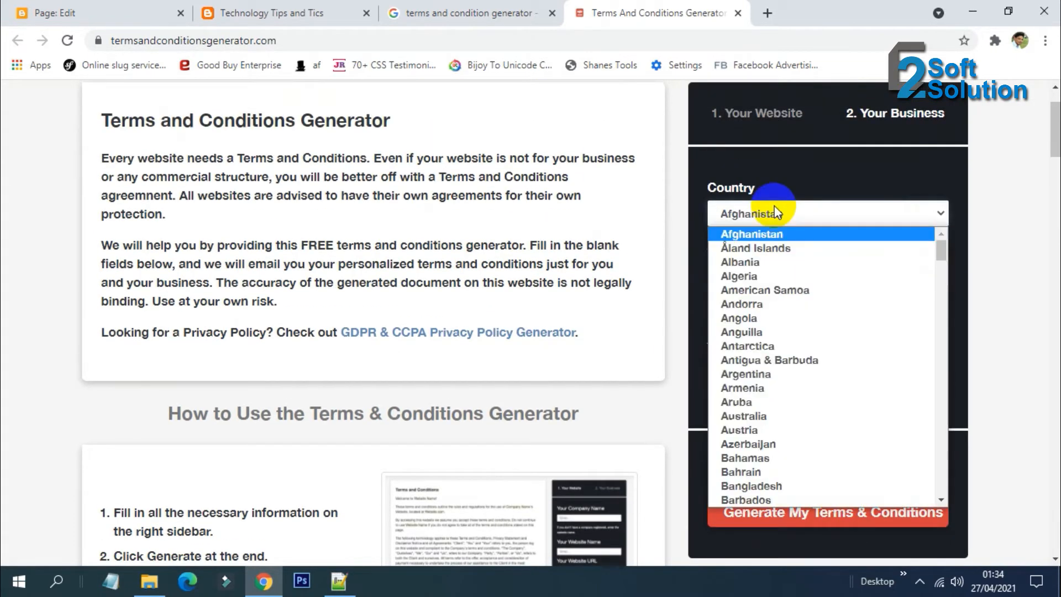
key("b")
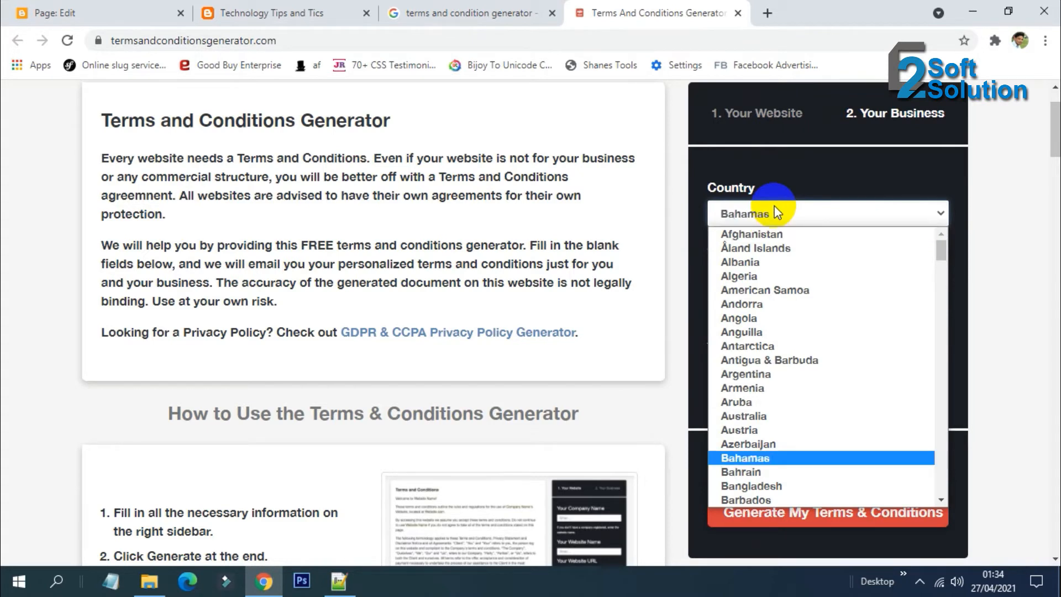
key("Down")
key("Down")
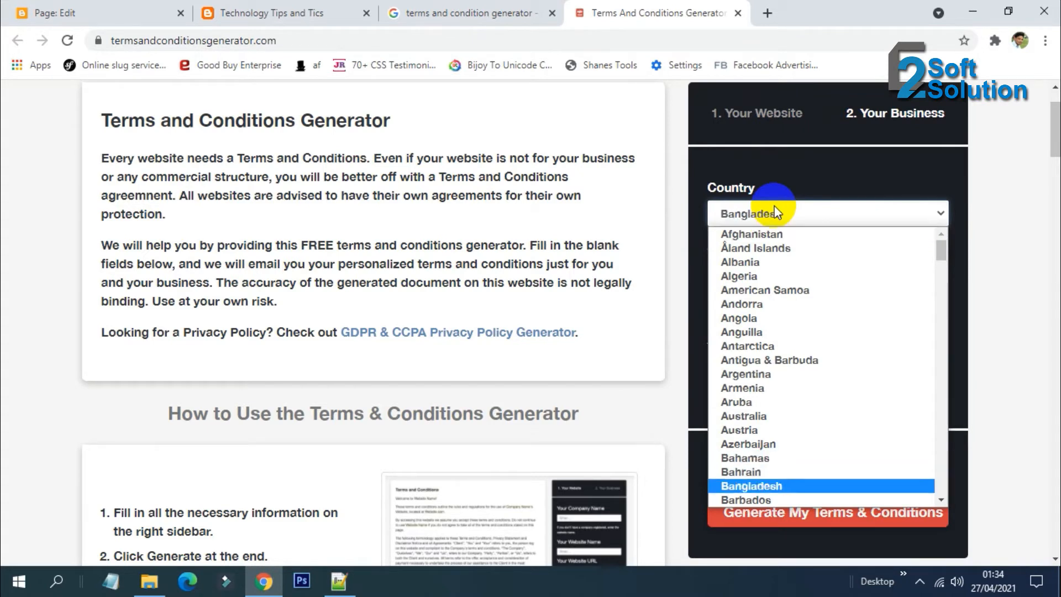
key("Return")
left_click(762, 311)
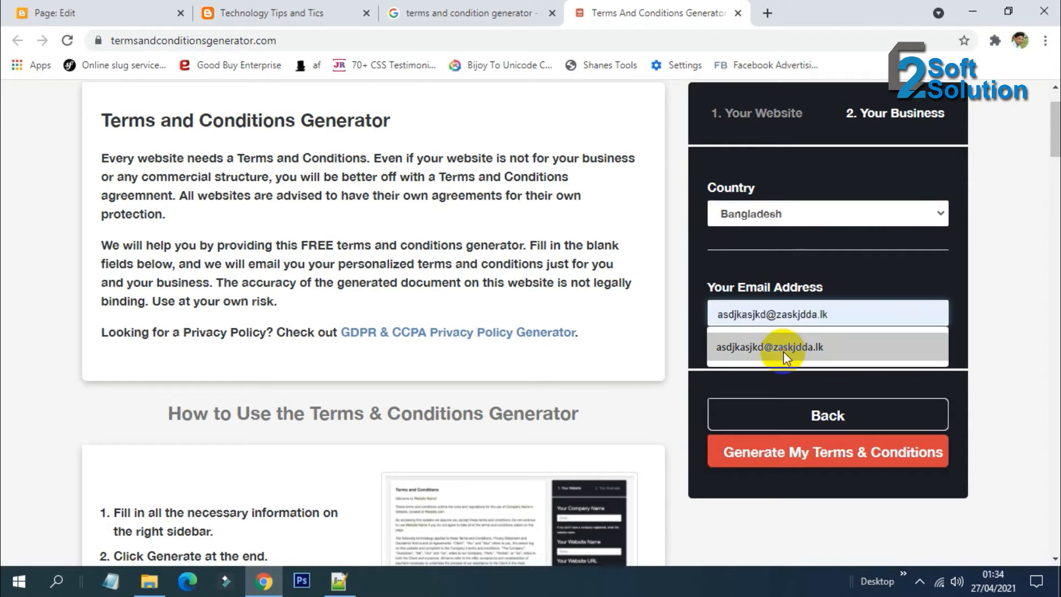
left_click(783, 354)
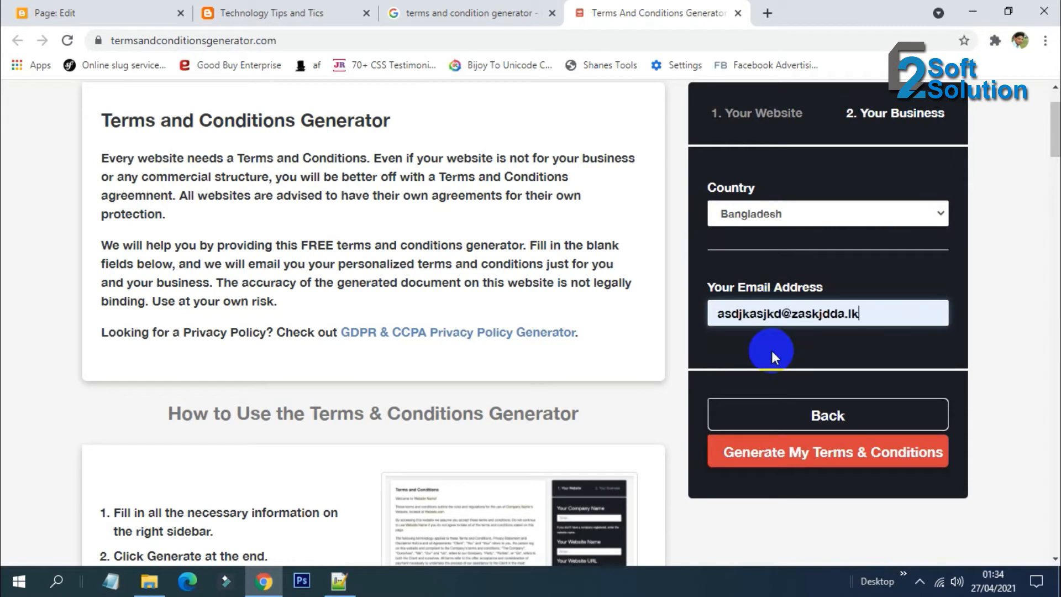
Generate the terms and conditions and copy their full text to the clipboard.
left_click(842, 457)
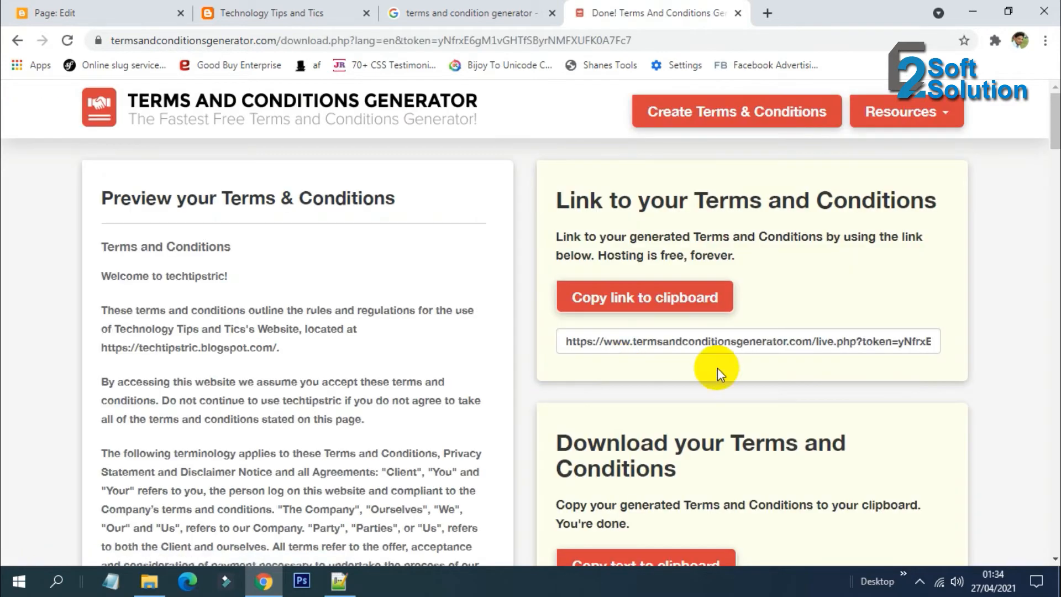
scroll(717, 366, "down", 4)
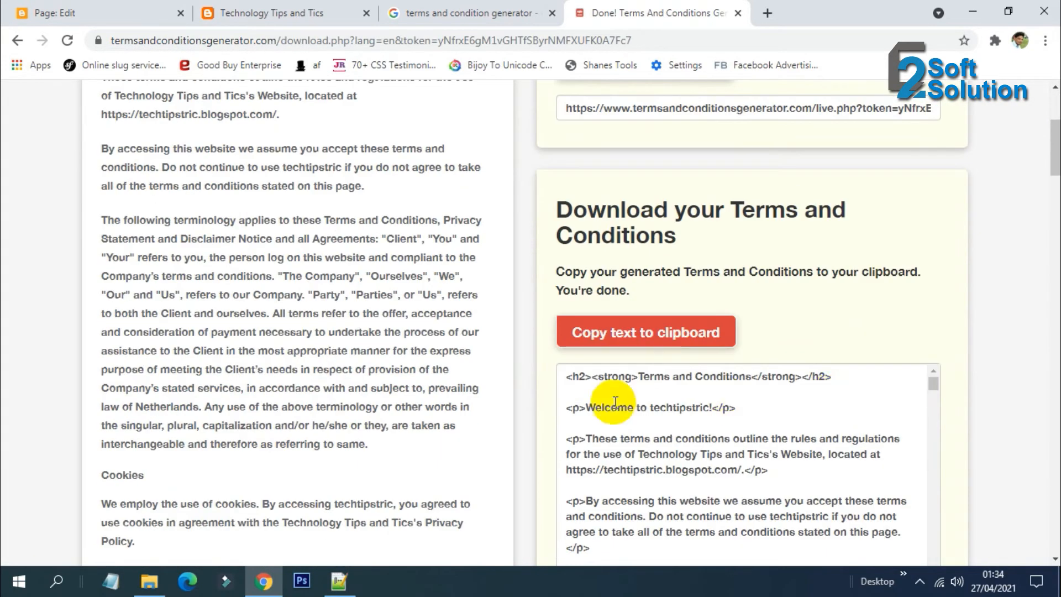
left_click(622, 334)
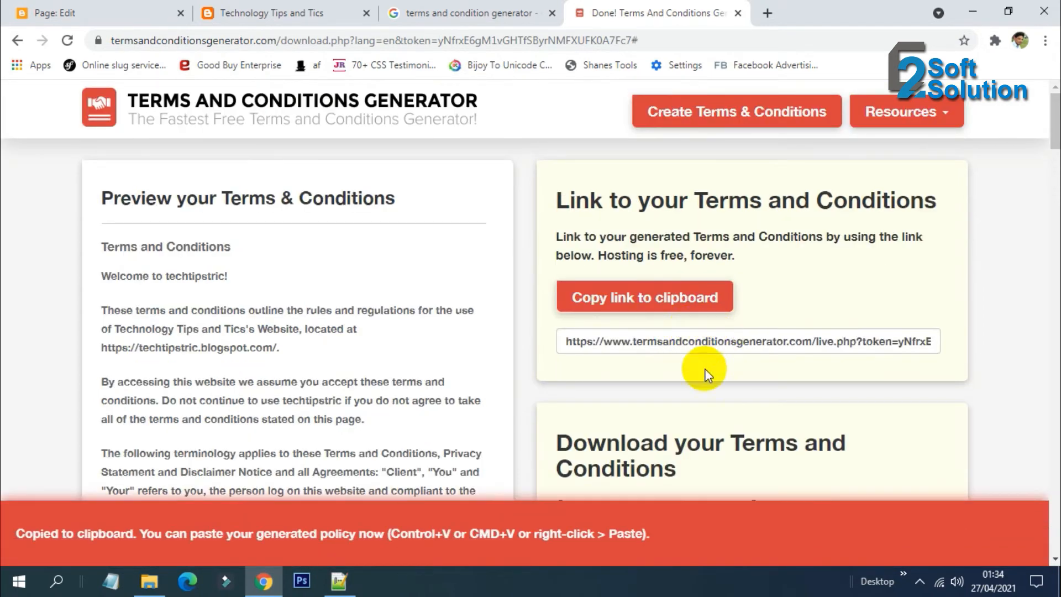
Return to the Terms and Condition page in Blogger and switch its editor to HTML view.
left_click(82, 13)
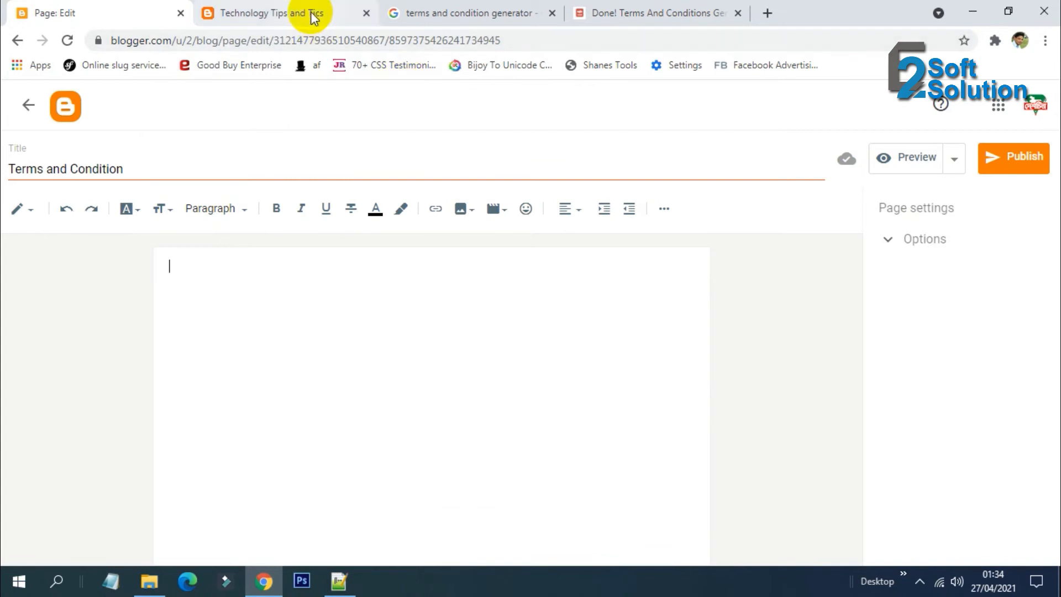
left_click(590, 13)
scroll(769, 418, "down", 5)
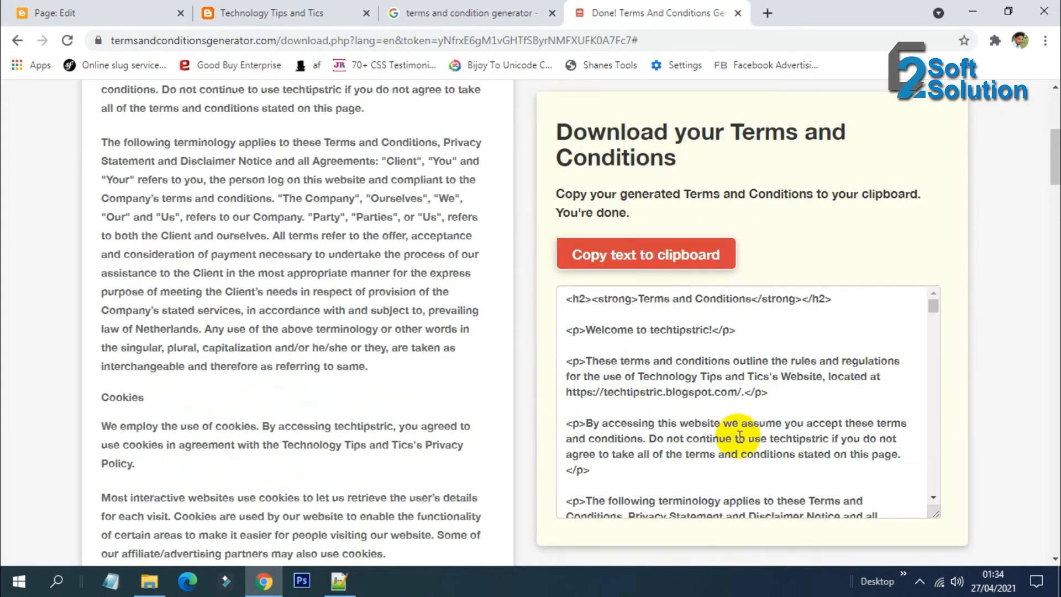
left_click(109, 14)
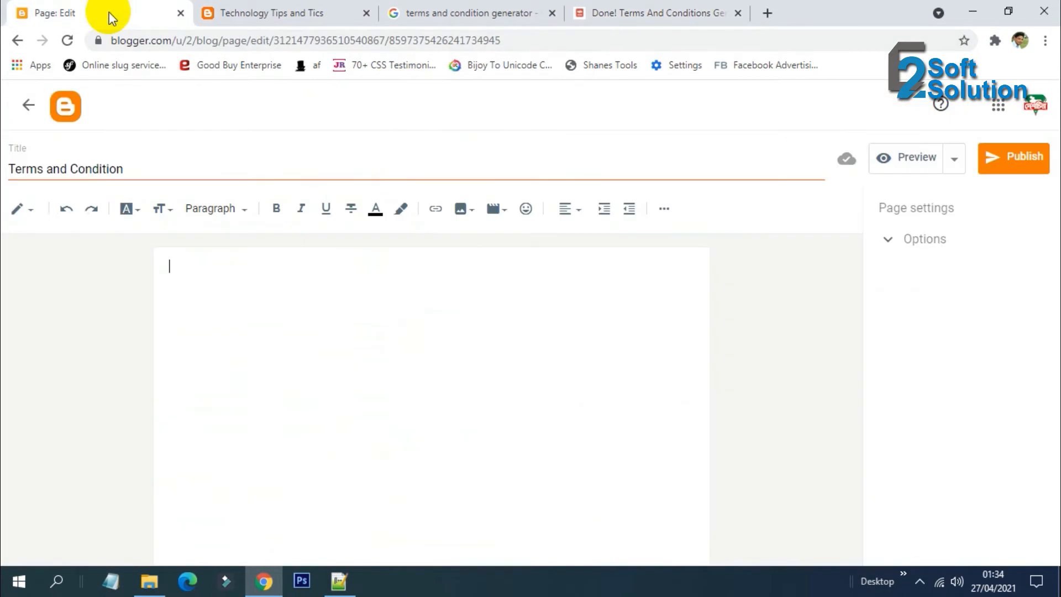
left_click(30, 223)
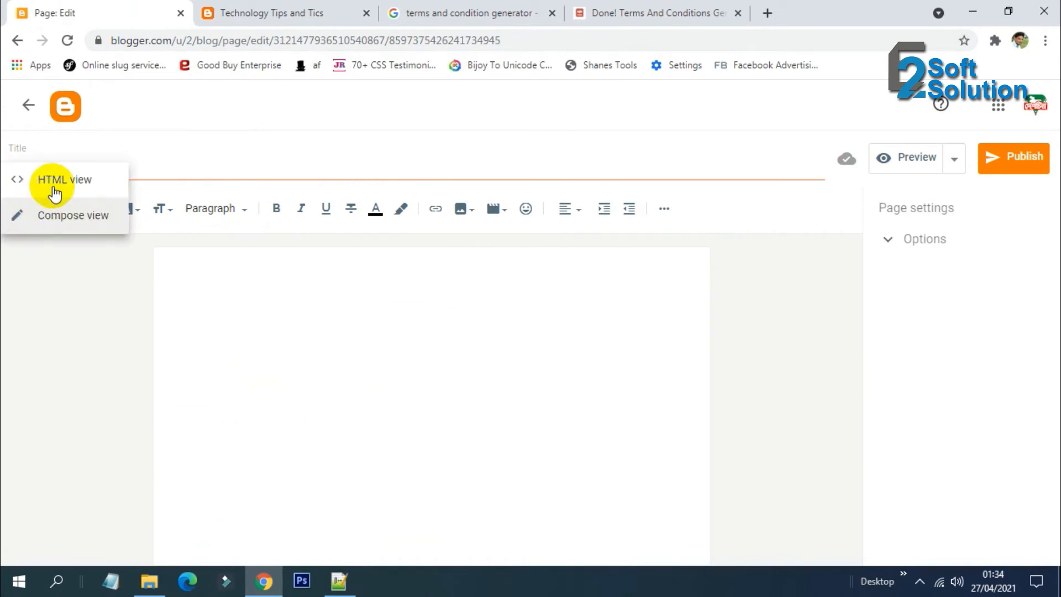
left_click(55, 185)
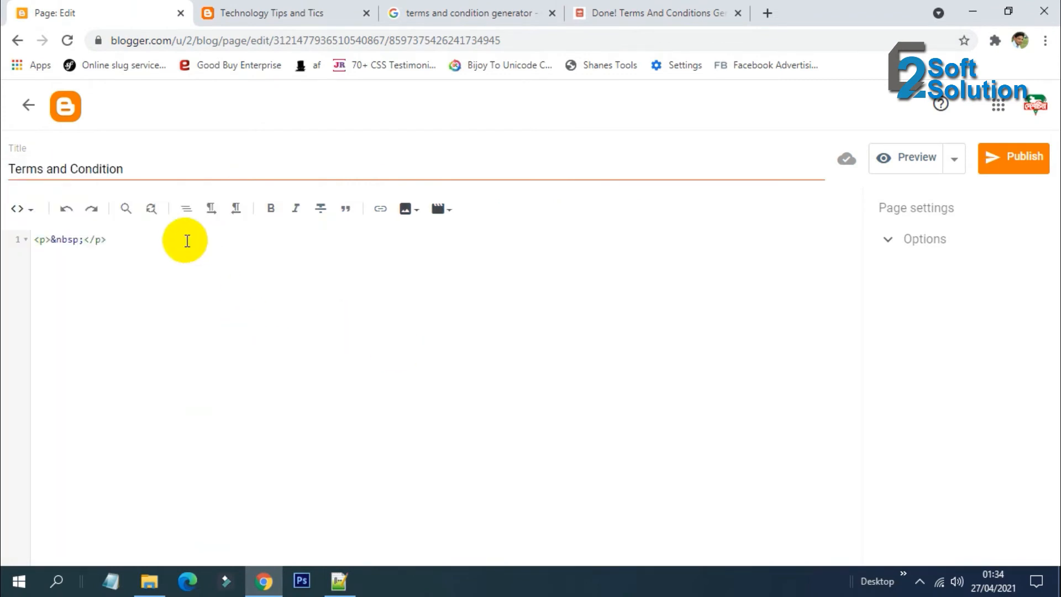
Replace the placeholder HTML with the copied terms and conditions text and publish the page.
key("ctrl+a")
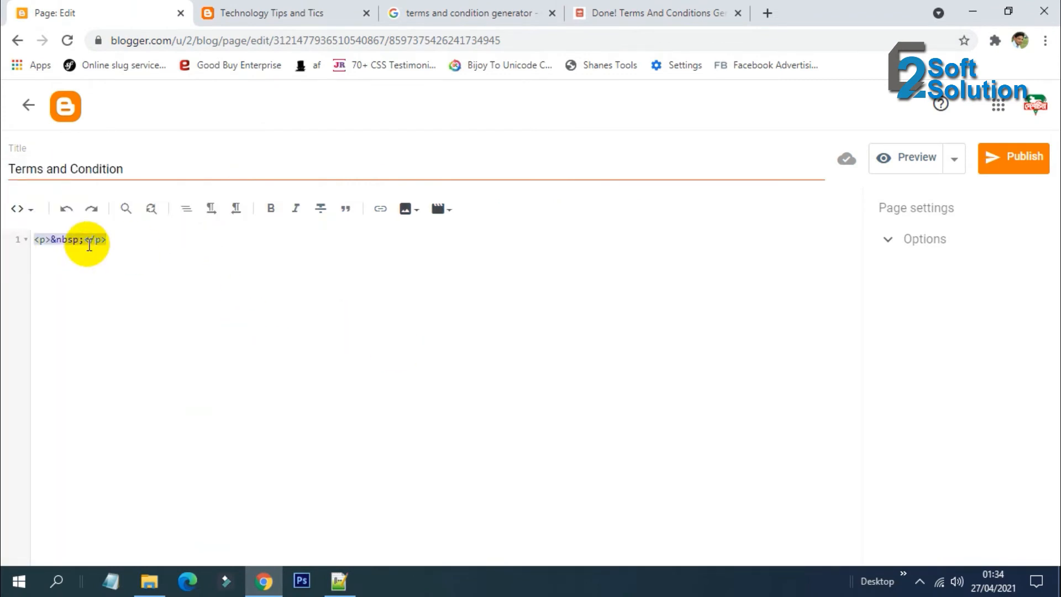
key("BackSpace")
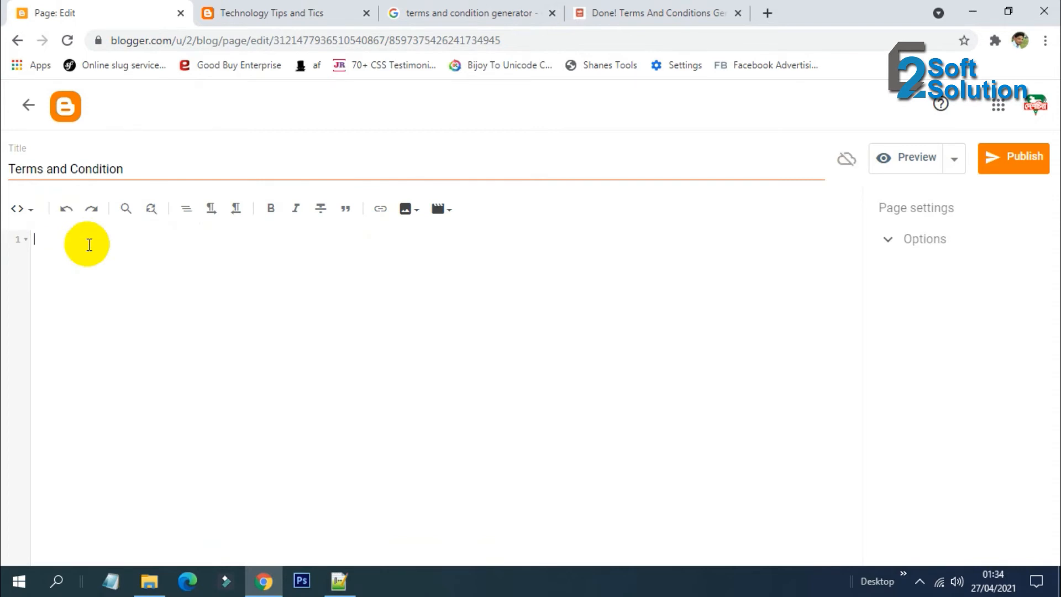
key("ctrl+v")
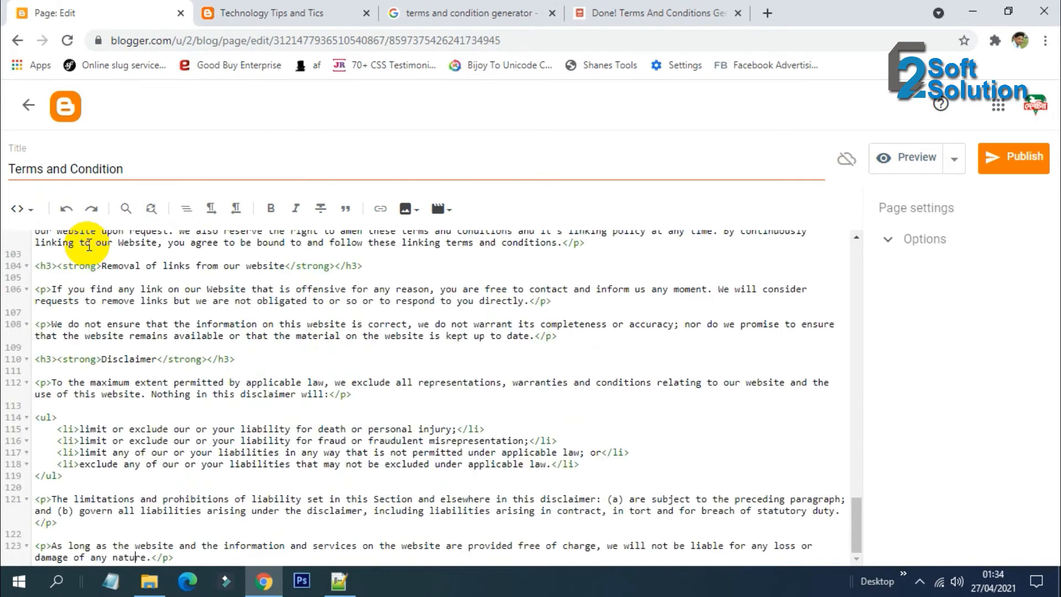
left_click(1022, 159)
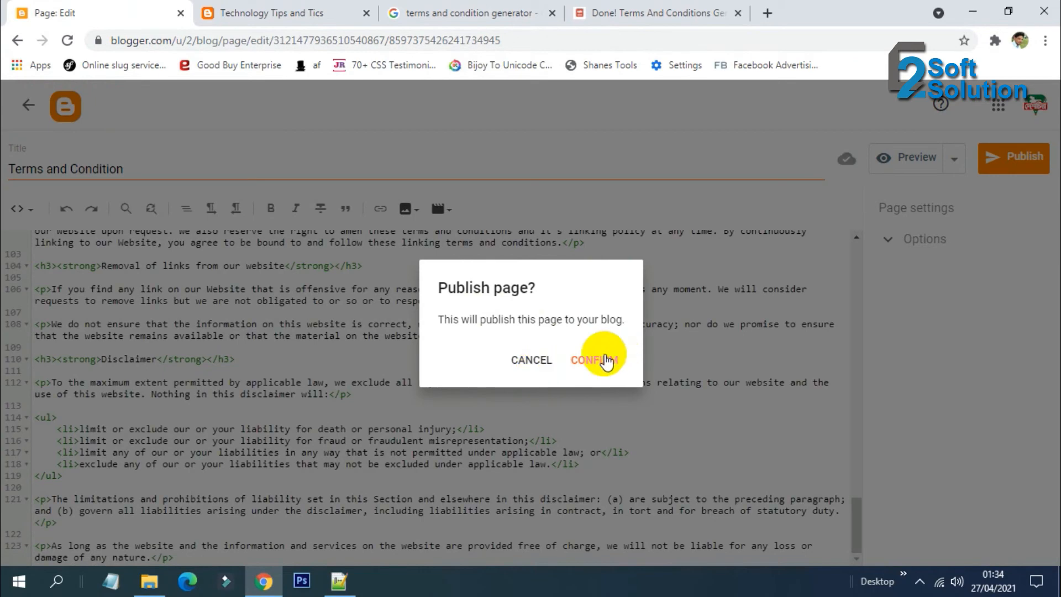
left_click(602, 356)
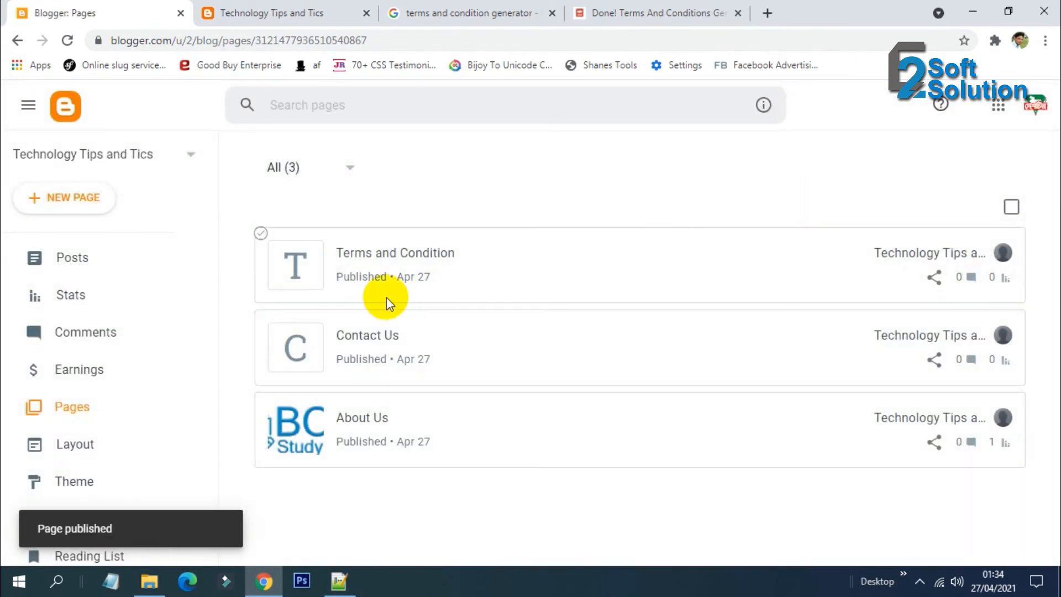
View the published Terms and Condition page on the blog and read through its sections.
mouse_move(532, 267)
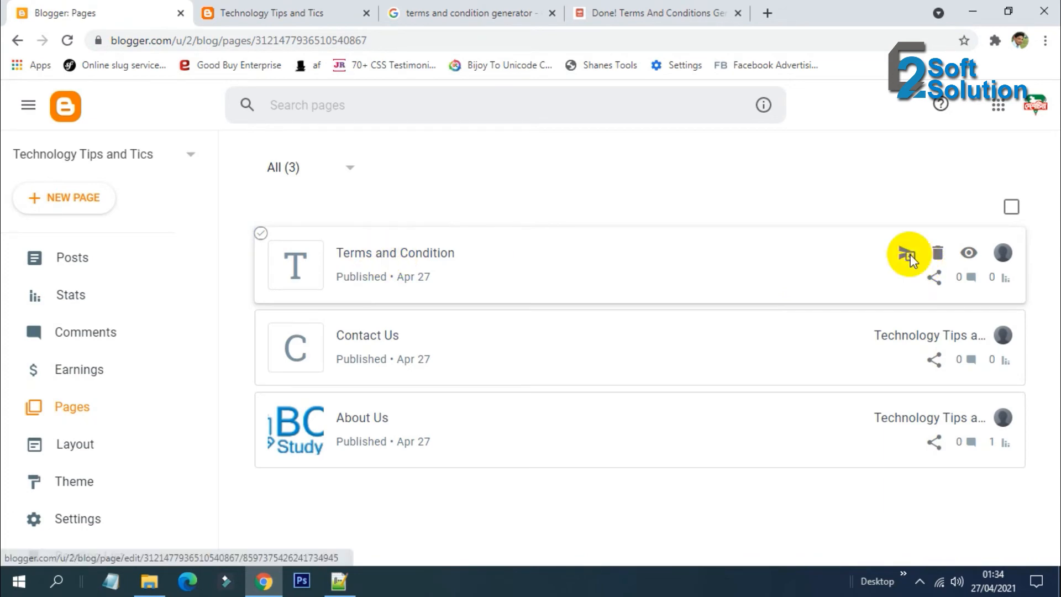
left_click(969, 255)
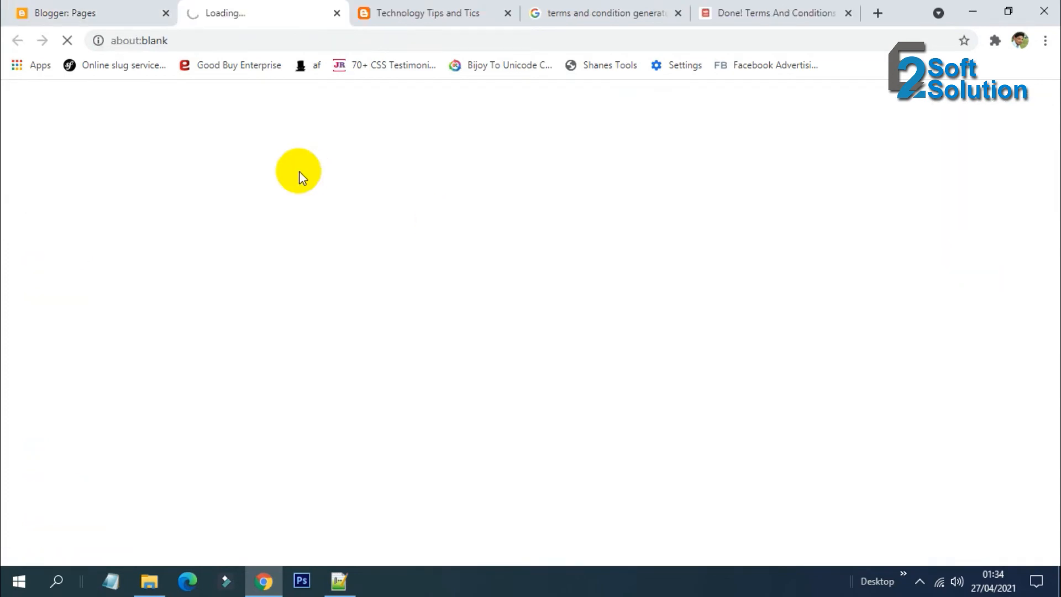
scroll(285, 333, "down", 15)
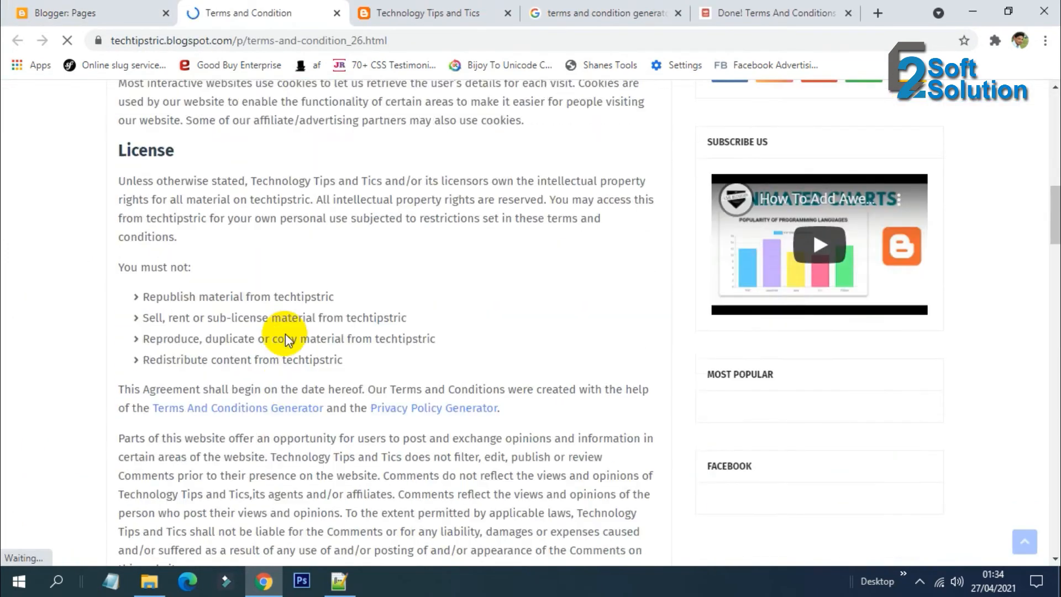
scroll(285, 333, "down", 11)
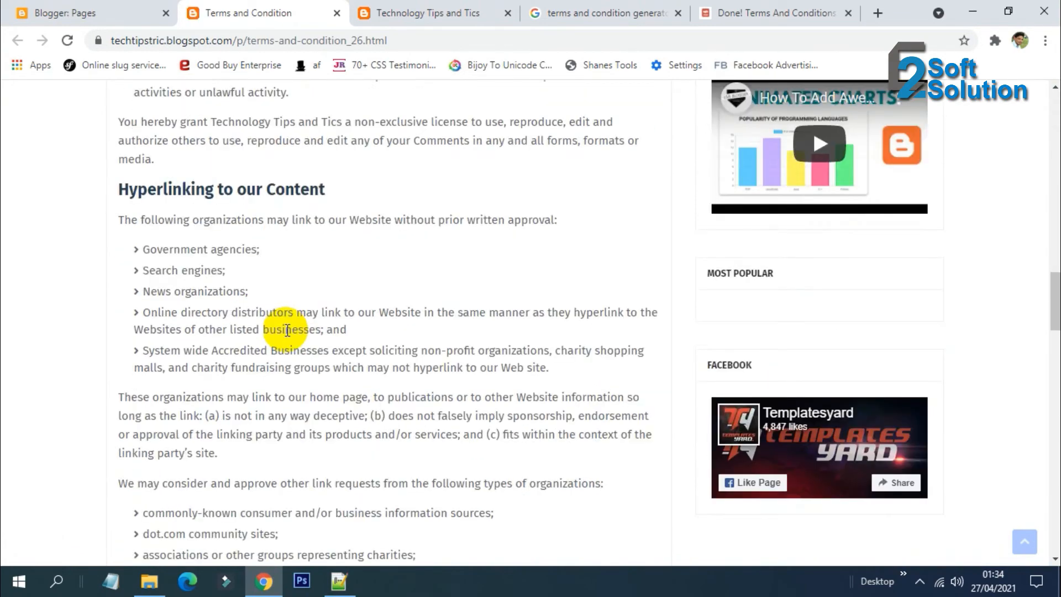
scroll(287, 330, "down", 20)
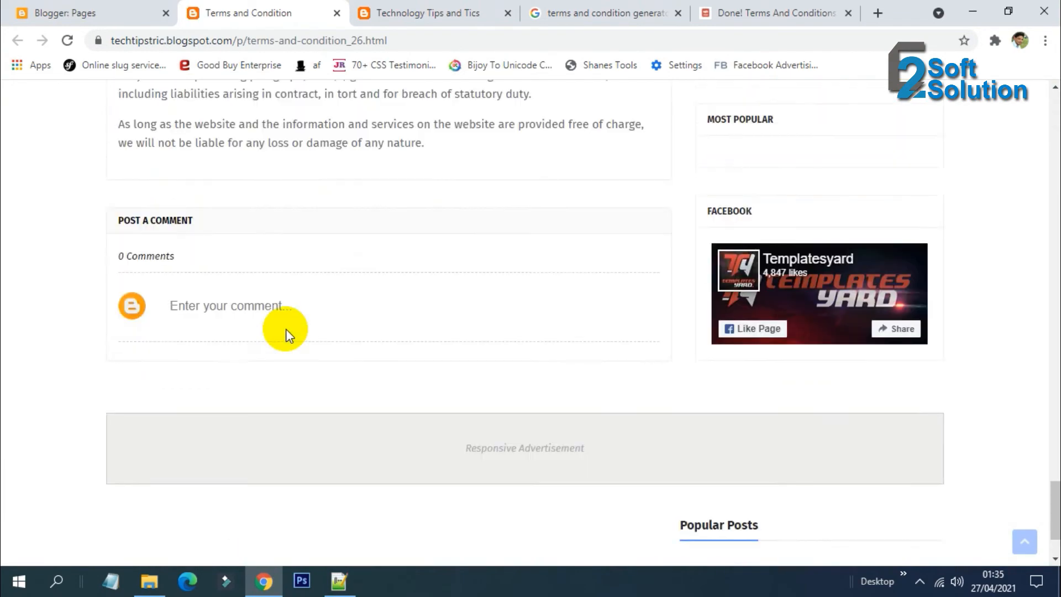
scroll(286, 328, "up", 10)
scroll(287, 327, "up", 15)
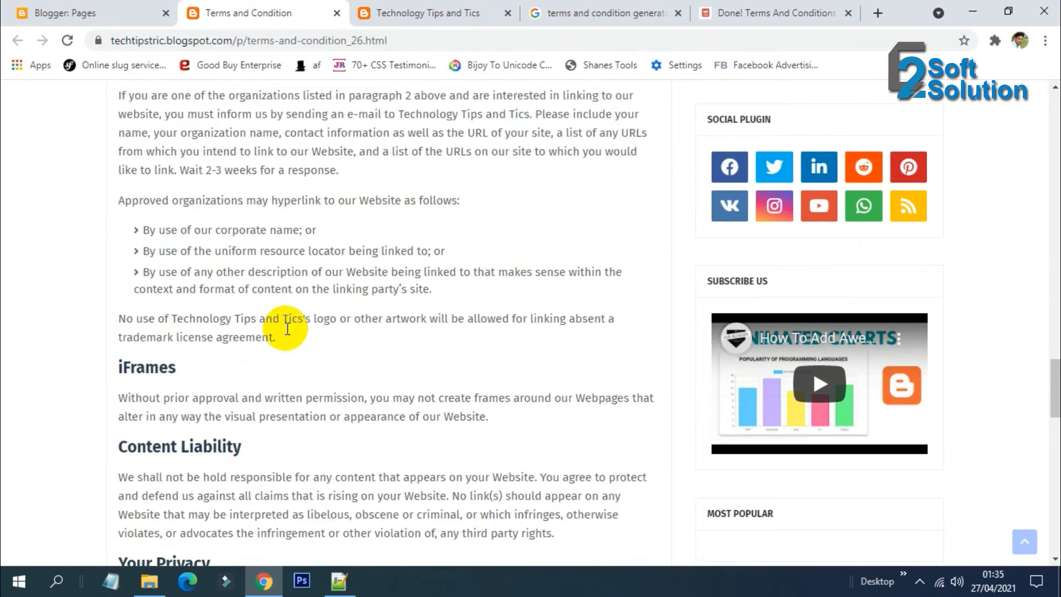
scroll(286, 327, "up", 20)
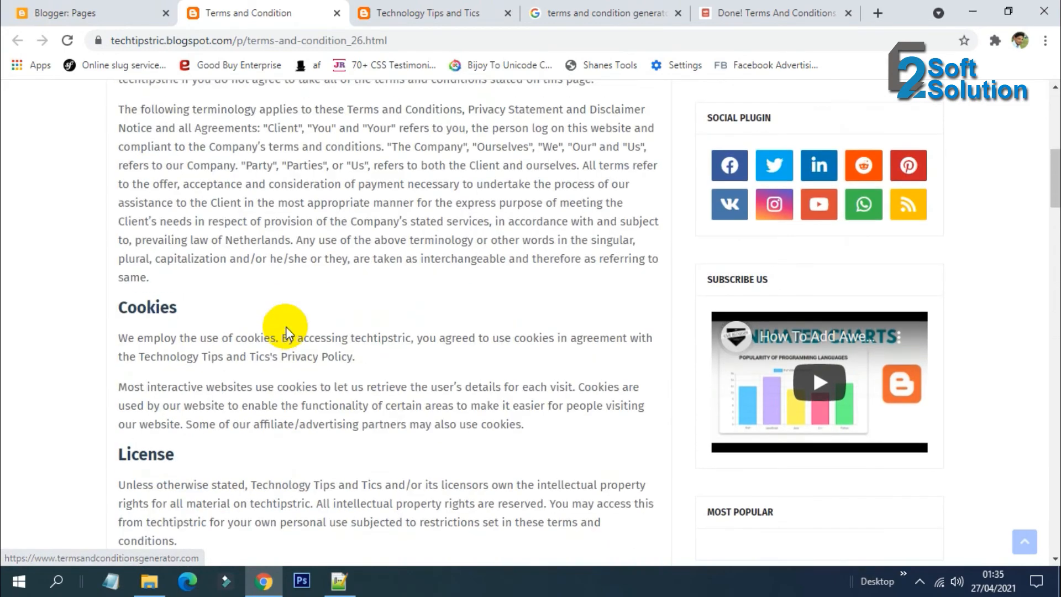
scroll(286, 332, "down", 12)
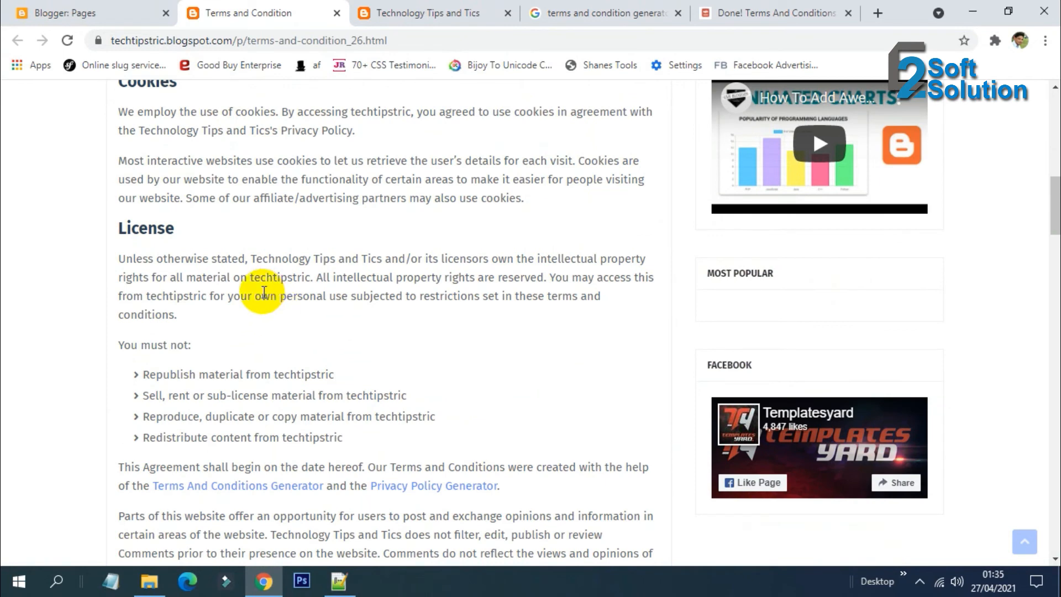
Close the published Terms and Condition page and return to the Blogger pages list.
left_click(126, 12)
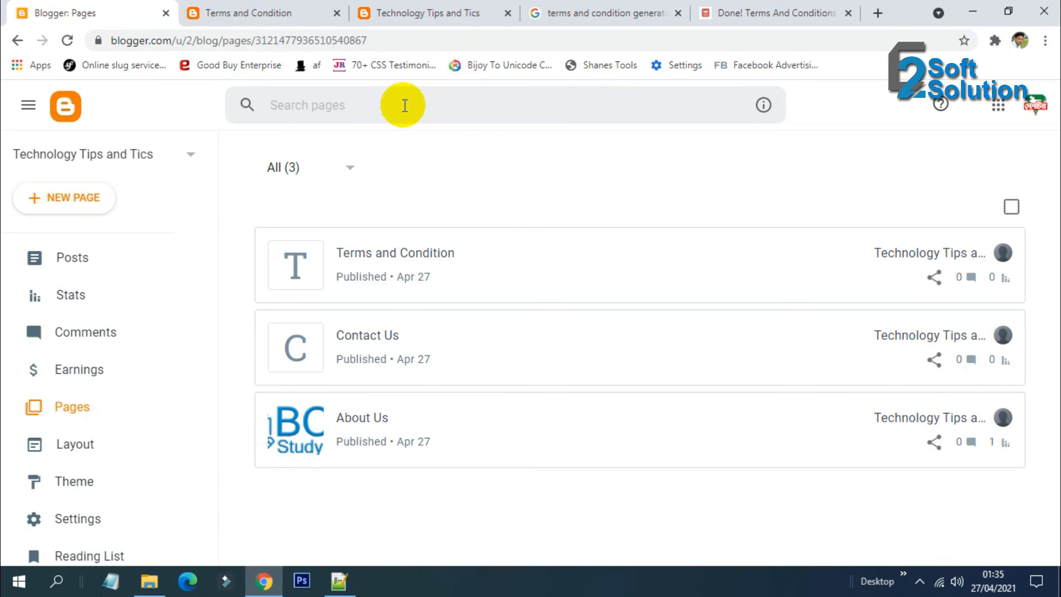
left_click(299, 12)
scroll(344, 208, "up", 5)
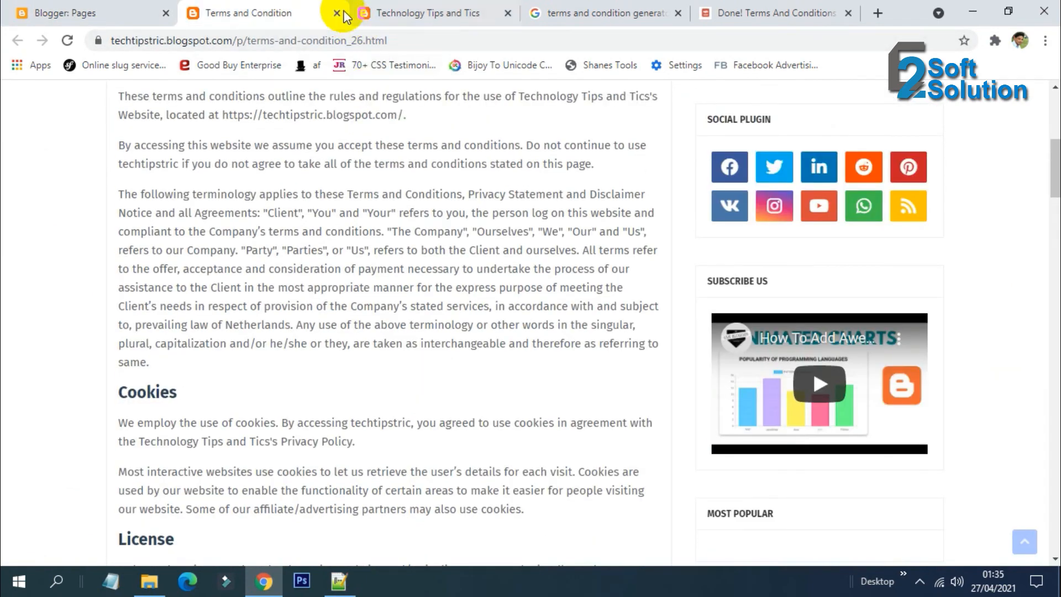
left_click(337, 12)
left_click(284, 17)
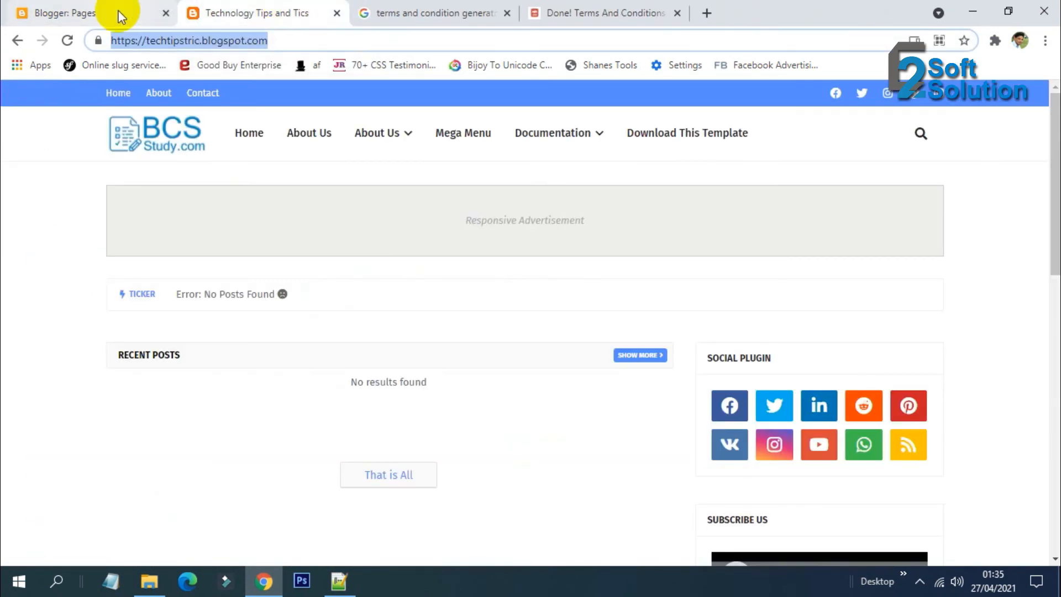
left_click(114, 17)
Reopen the Terms and Condition page for editing, switch it to Compose view and review the formatted text.
mouse_move(396, 253)
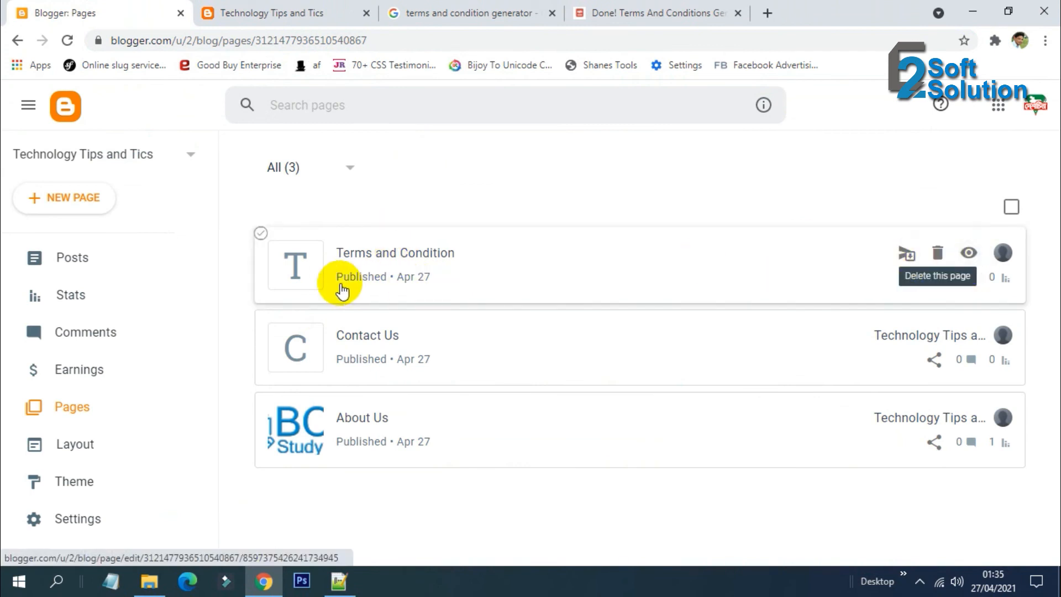
left_click(303, 274)
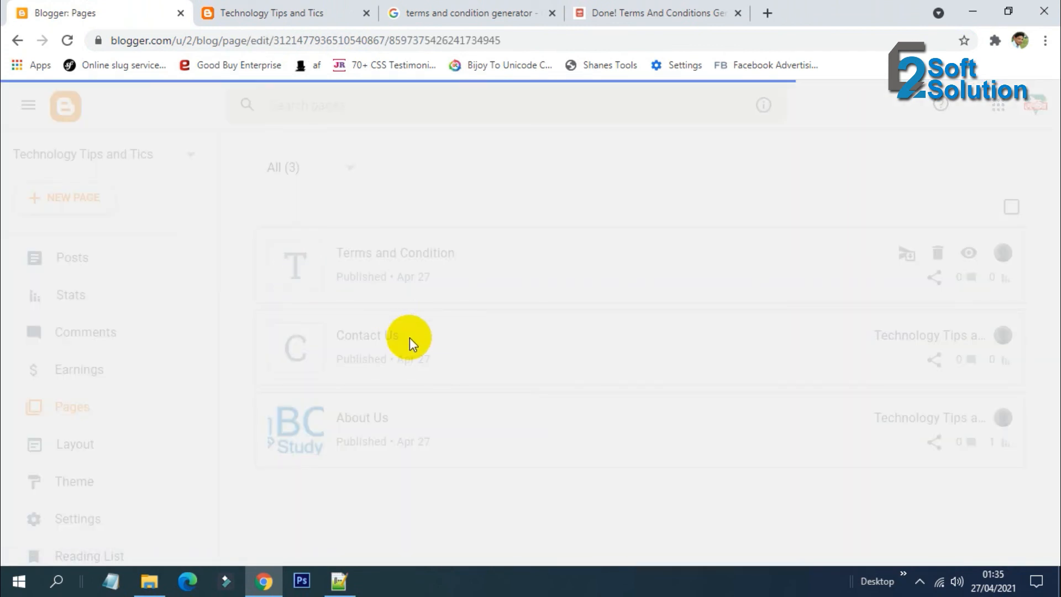
scroll(348, 387, "down", 5)
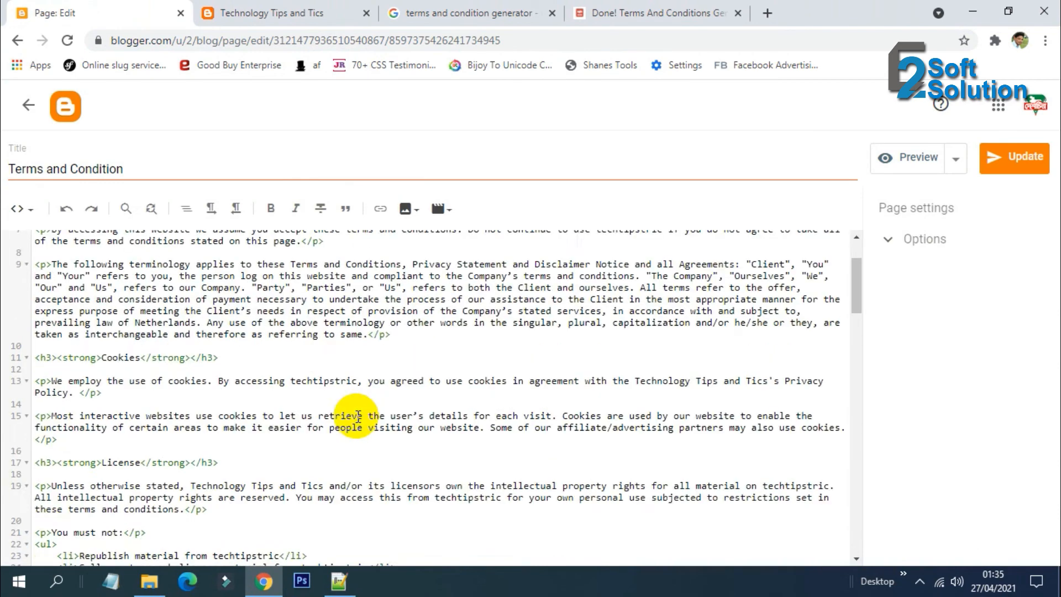
left_click(22, 208)
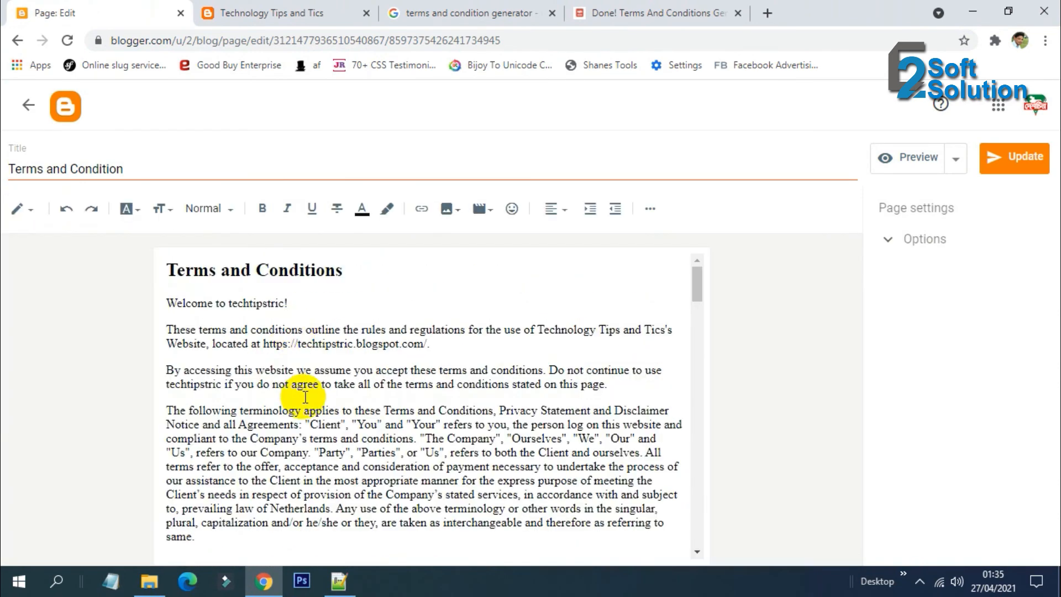
scroll(316, 393, "down", 20)
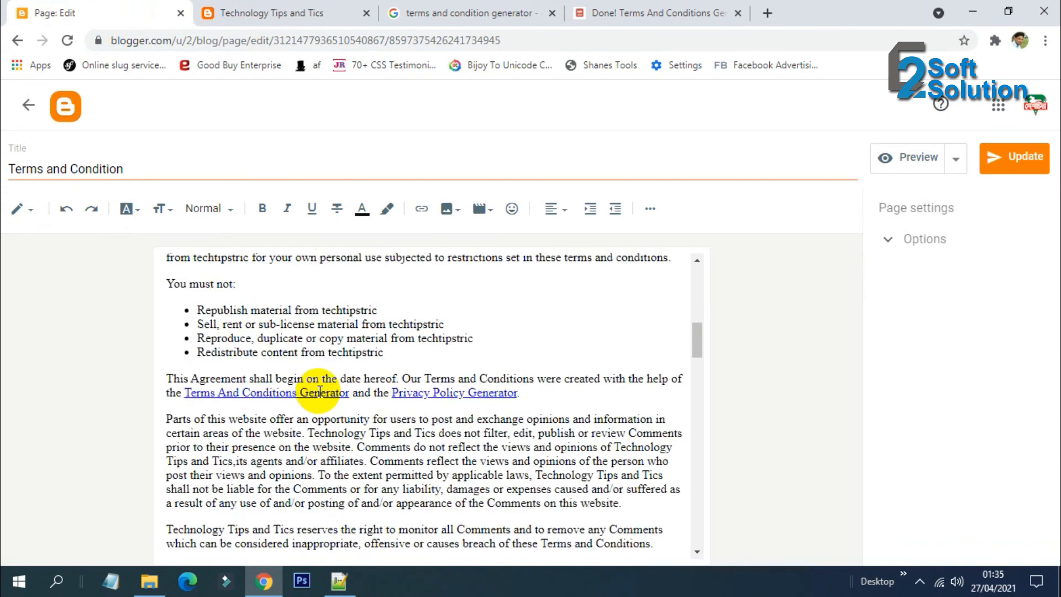
scroll(320, 389, "down", 20)
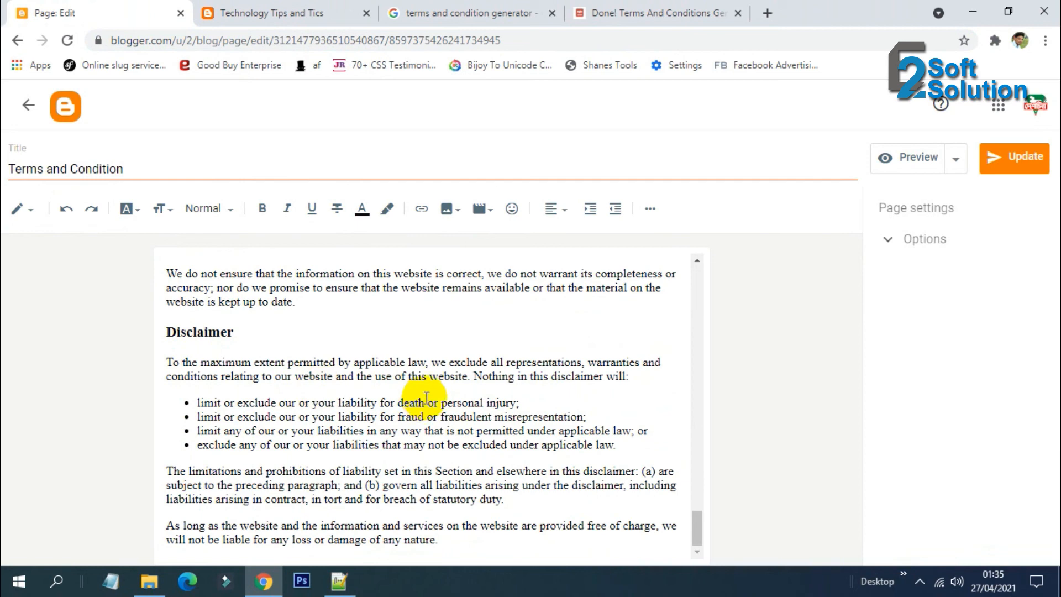
scroll(489, 450, "up", 20)
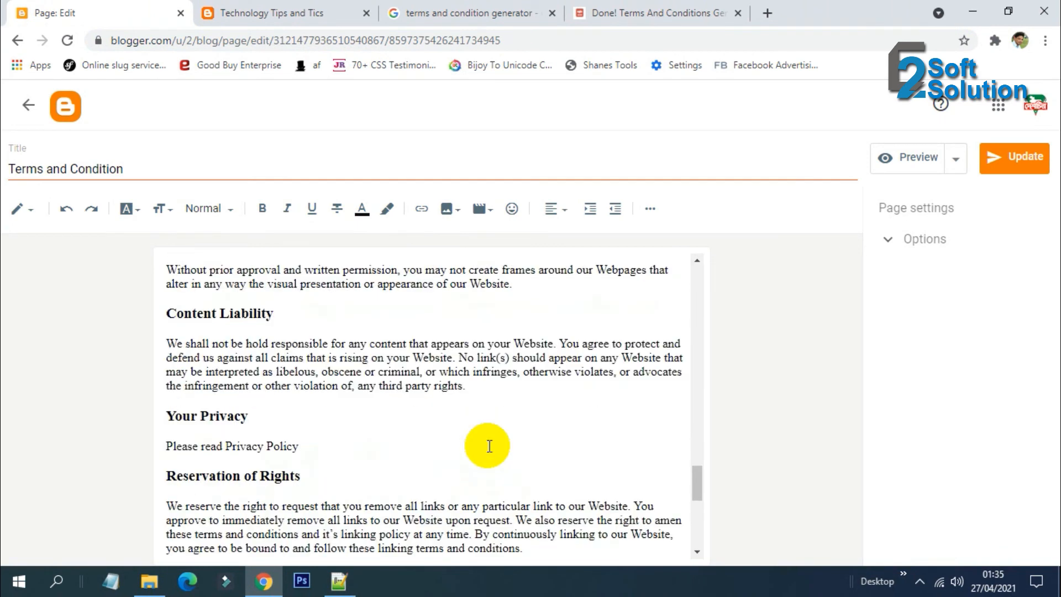
scroll(490, 442, "up", 2)
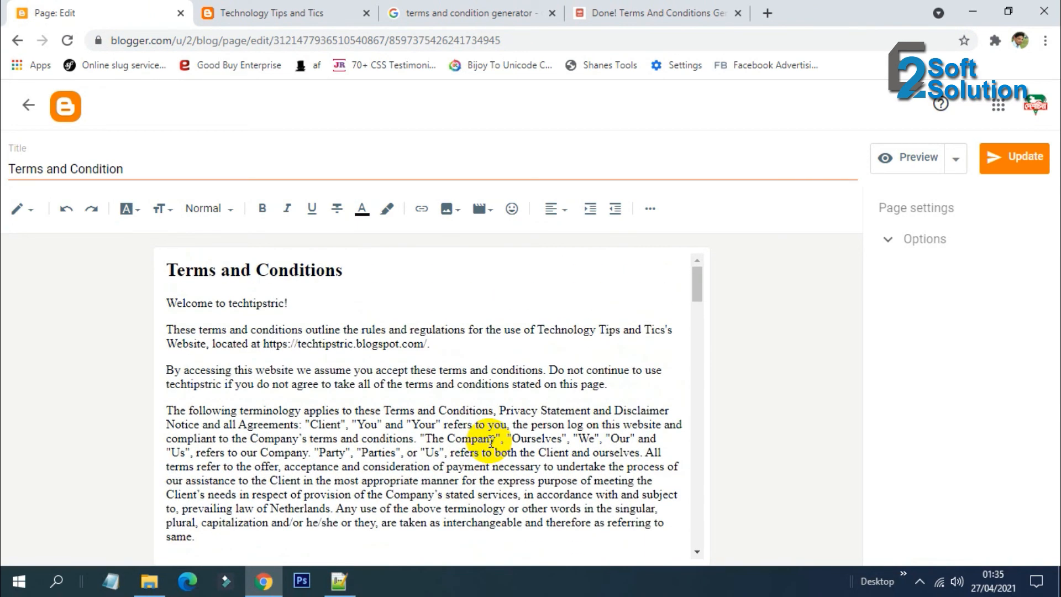